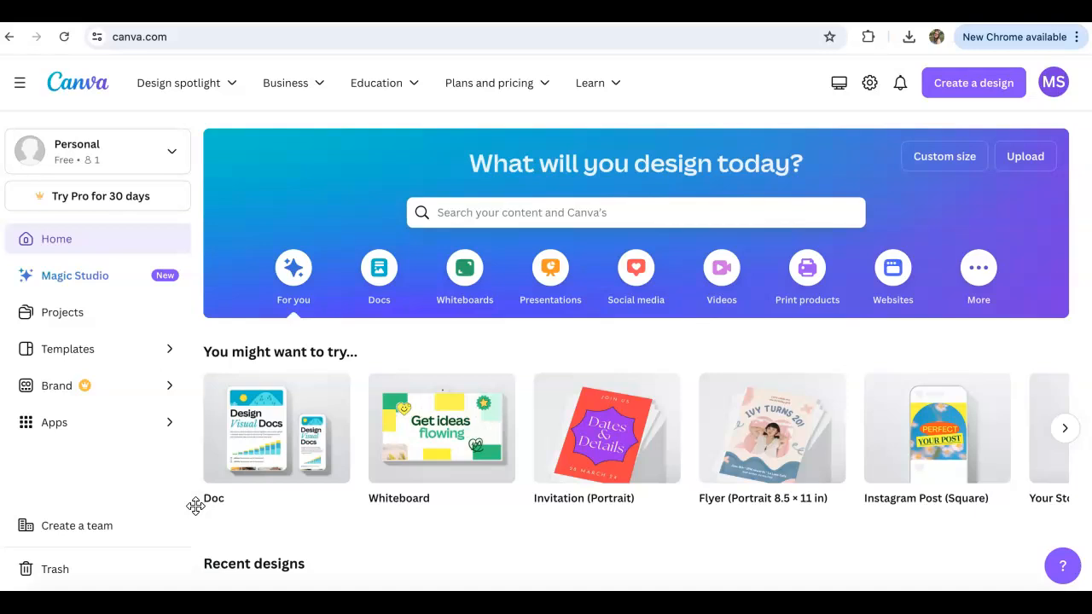
Create a new blank Flyer (Portrait 8.5 × 11 in) design.
scroll(432, 314, "down", 1)
scroll(432, 314, "up", 1)
left_click(960, 85)
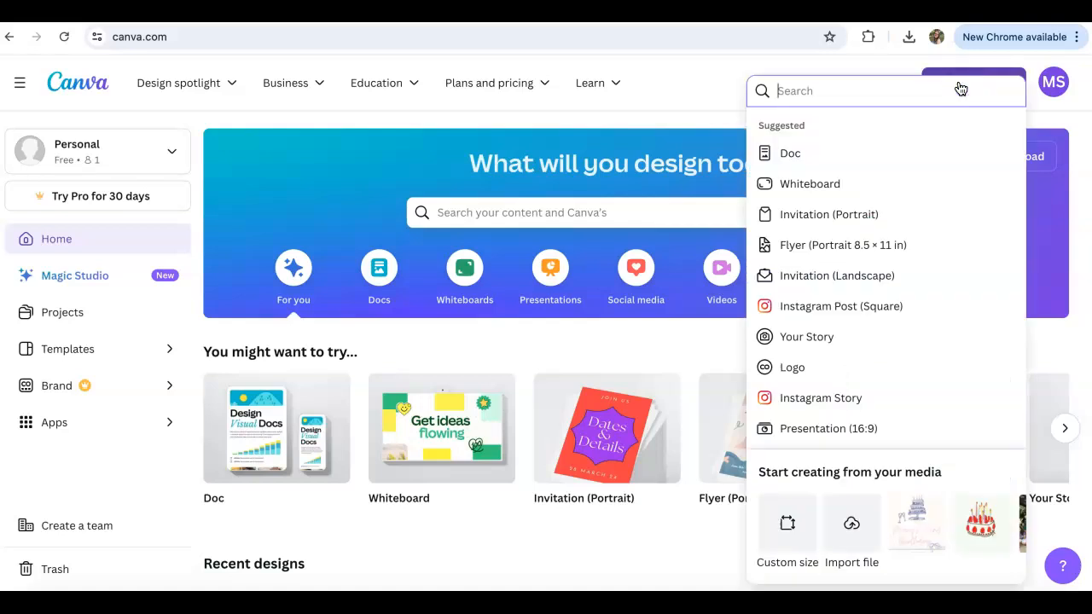
scroll(824, 224, "down", 5)
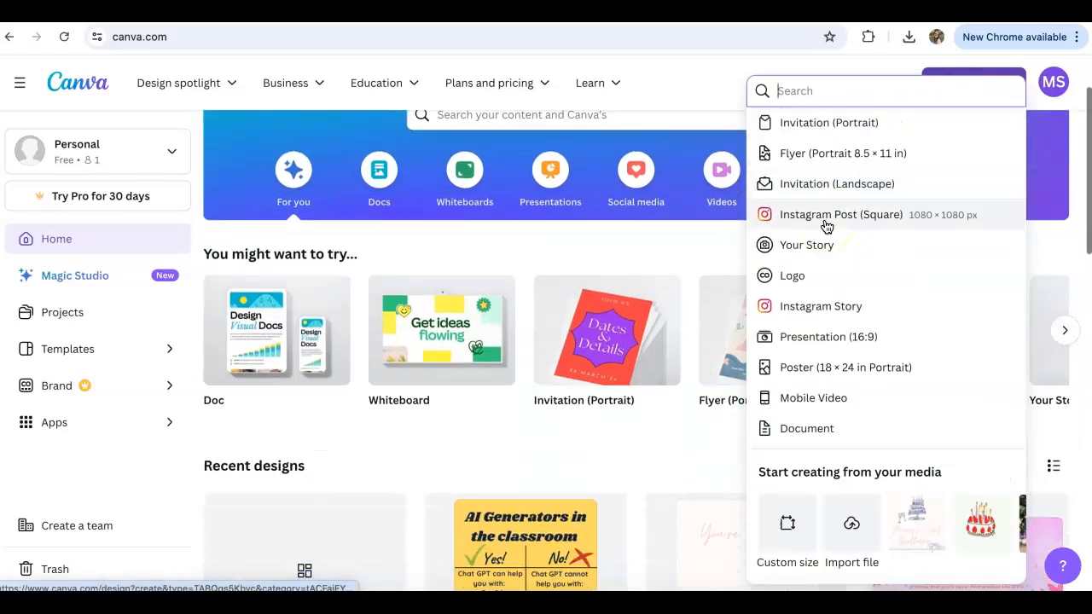
scroll(824, 225, "up", 5)
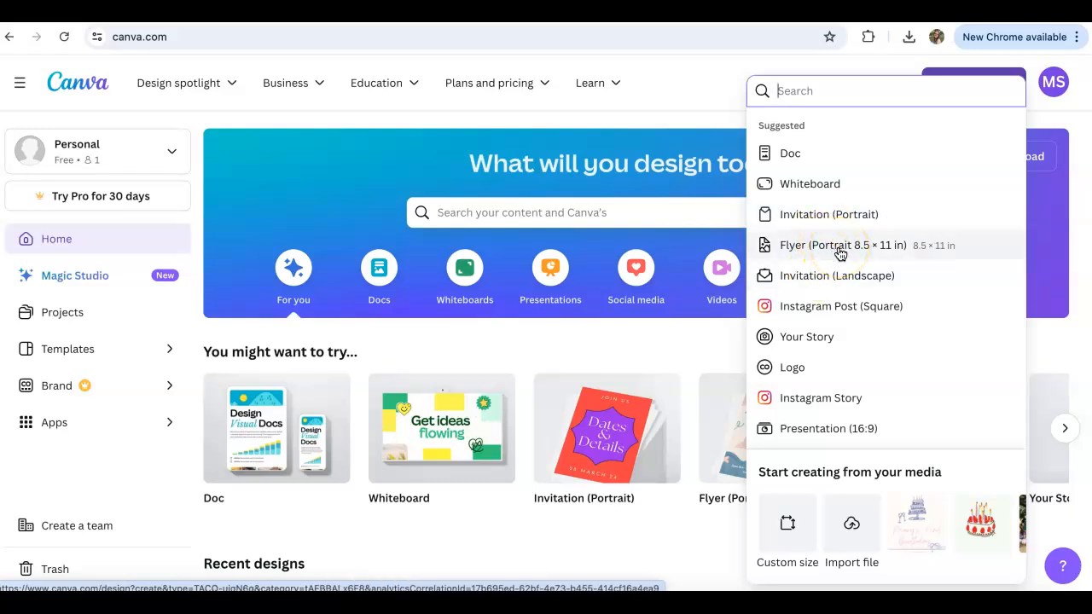
left_click(839, 252)
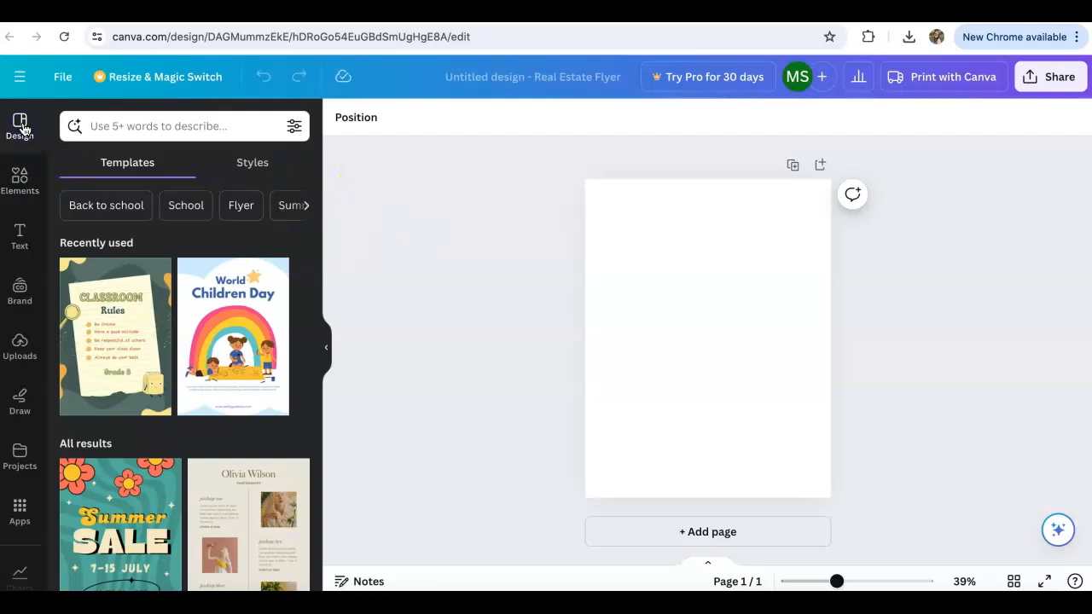
Look through the editor's Elements, Text, Brand, Uploads, Draw and Projects sections to see what each offers.
left_click(20, 203)
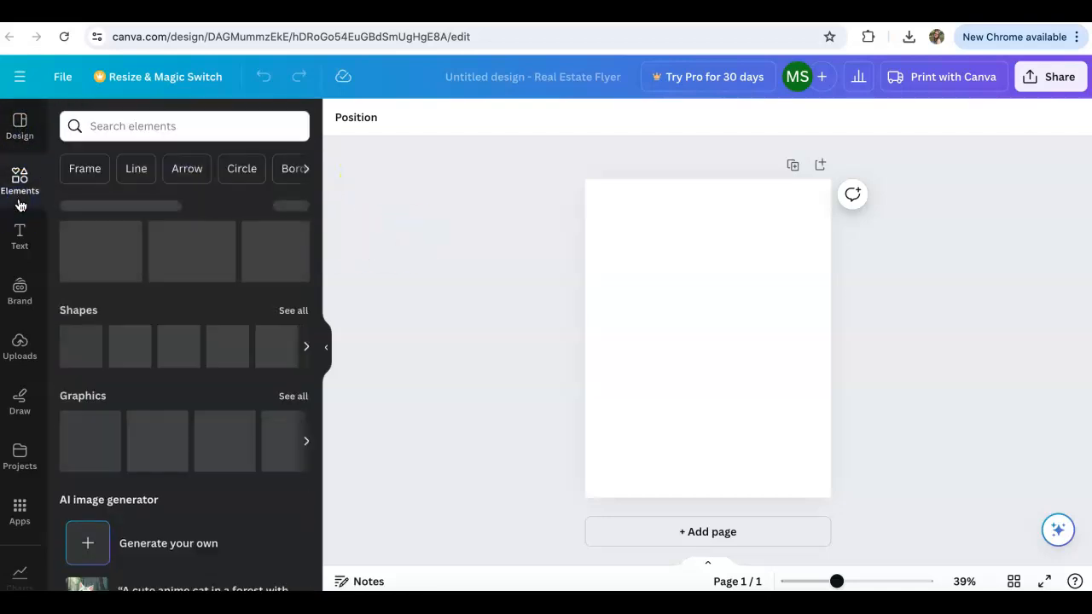
scroll(97, 240, "down", 1)
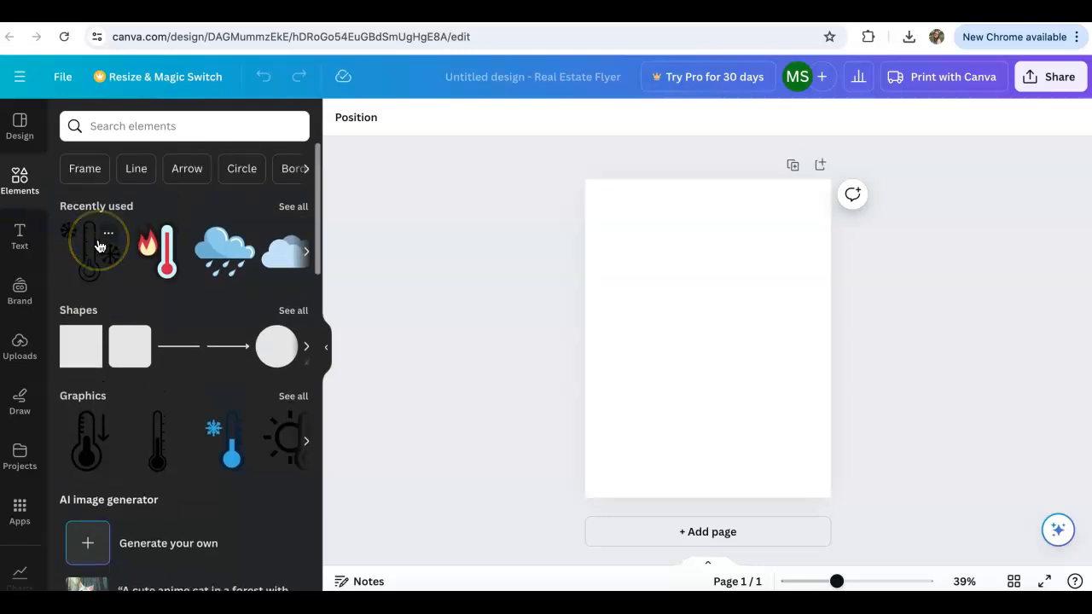
scroll(77, 285, "down", 5)
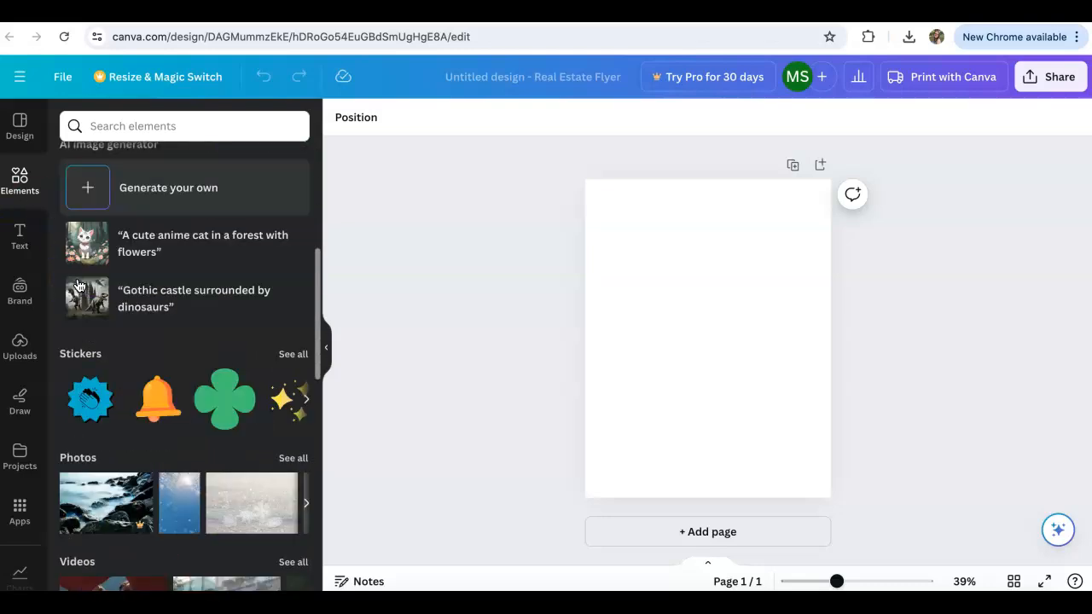
scroll(78, 285, "up", 5)
left_click(33, 232)
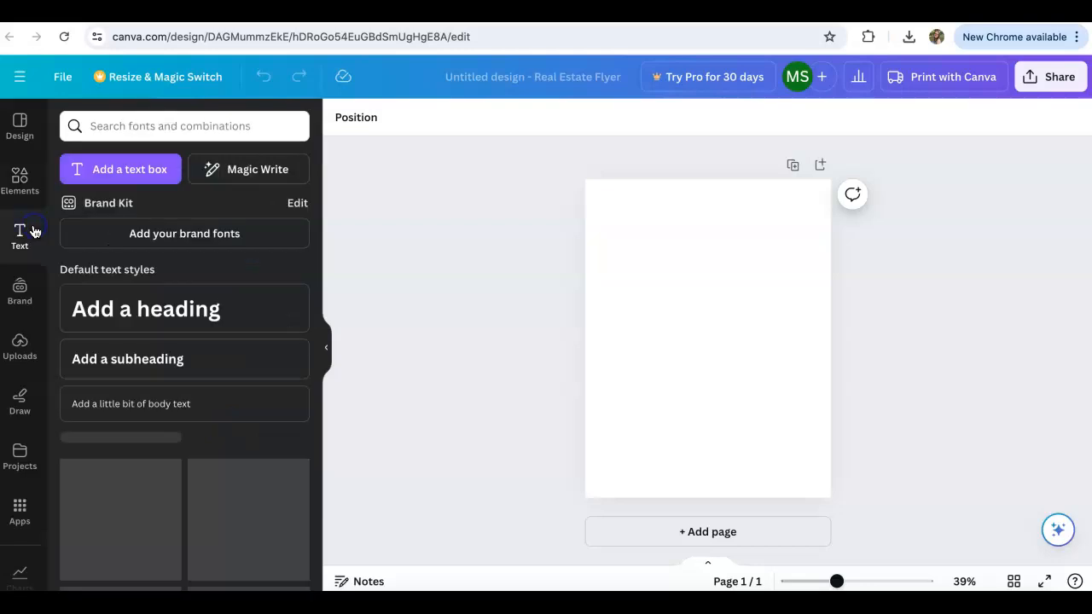
left_click(21, 284)
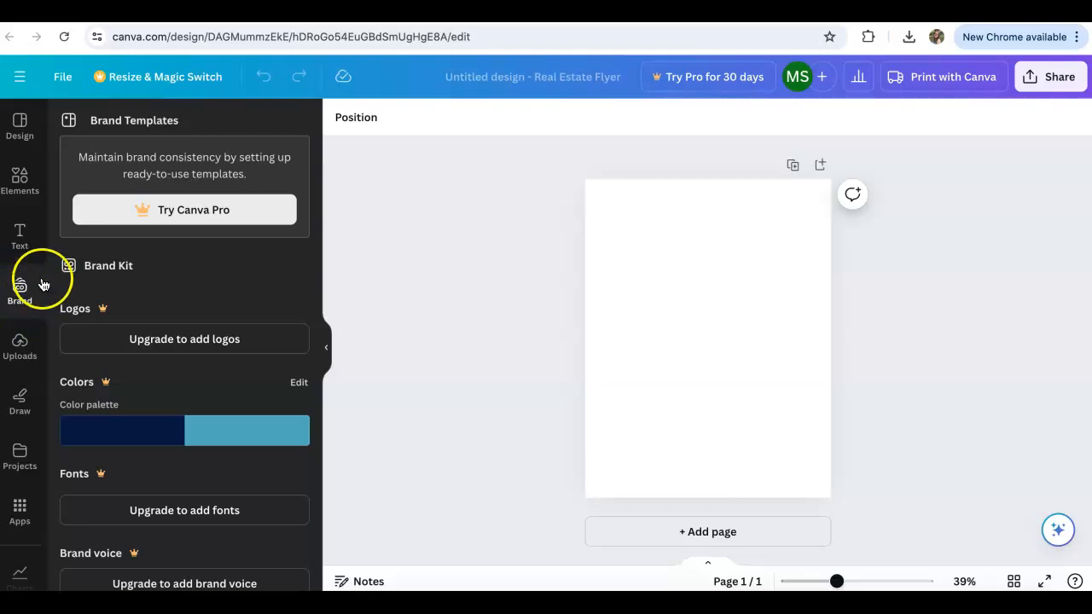
left_click(23, 347)
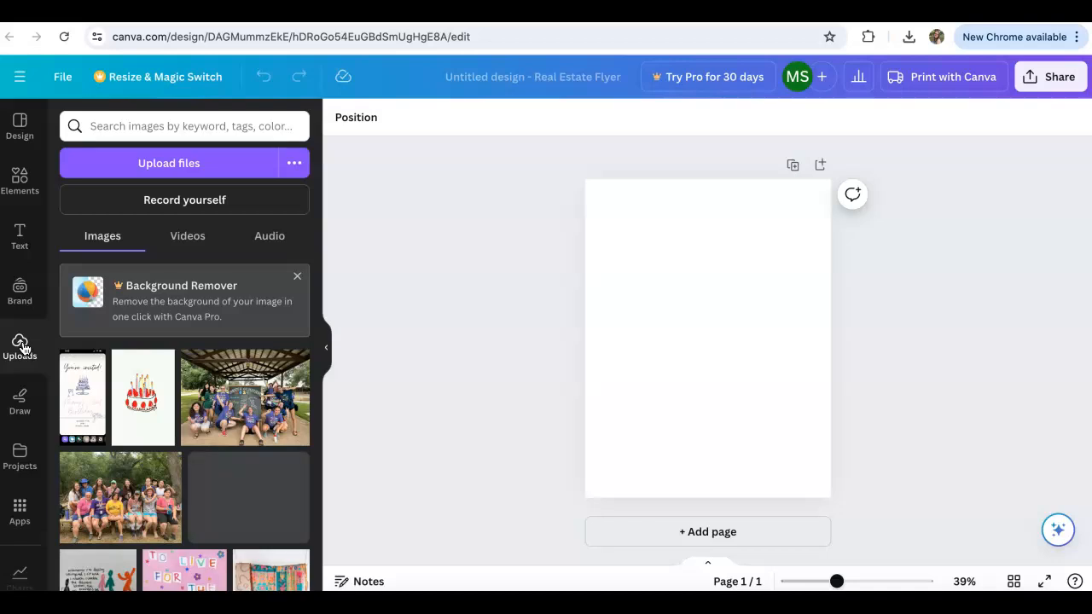
left_click(34, 405)
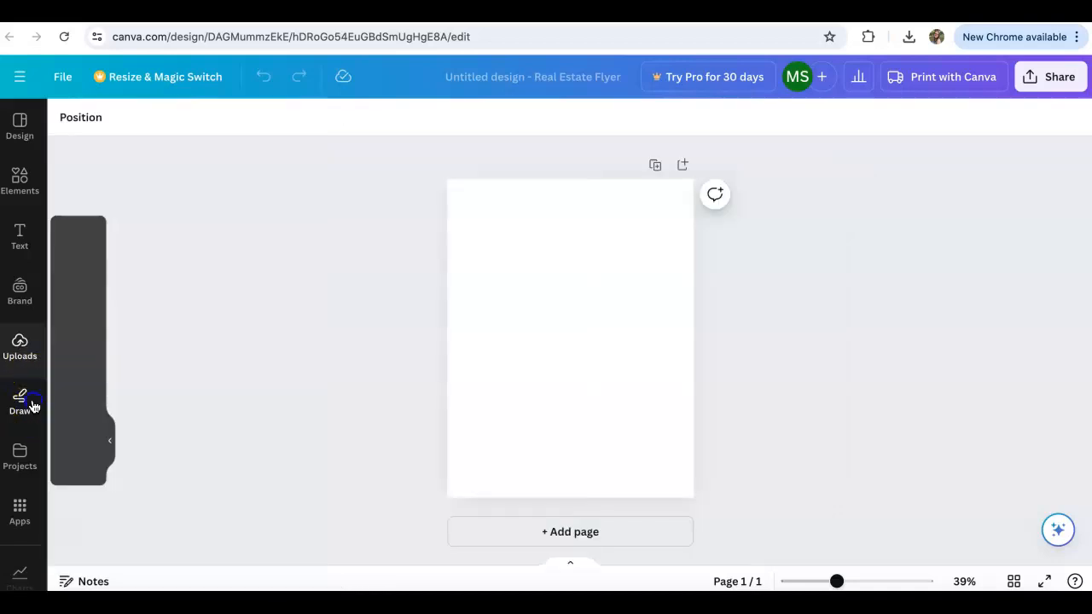
left_click(24, 448)
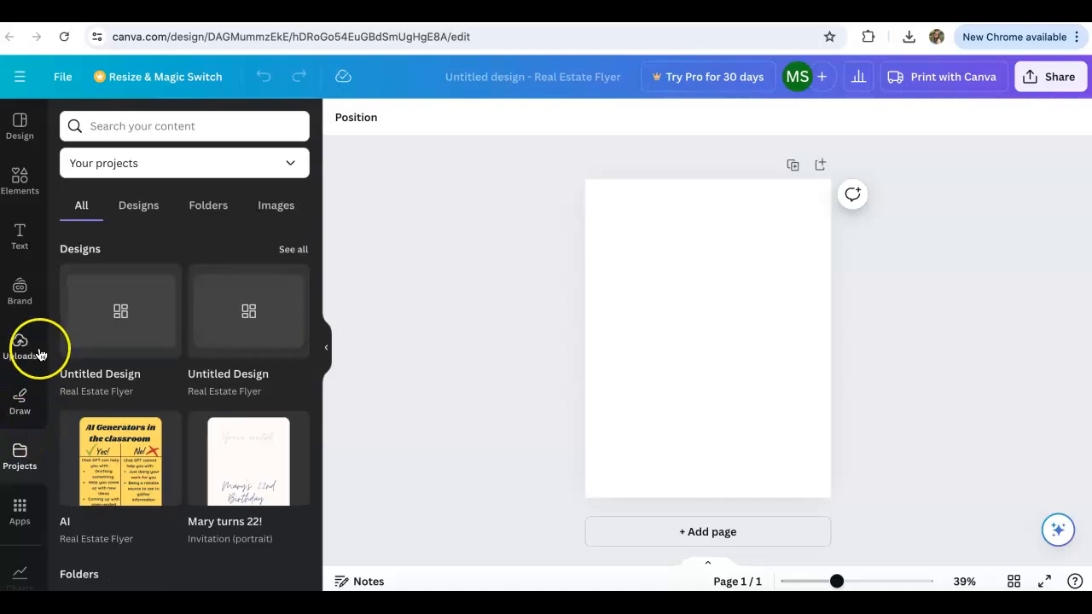
scroll(20, 449, "down", 1)
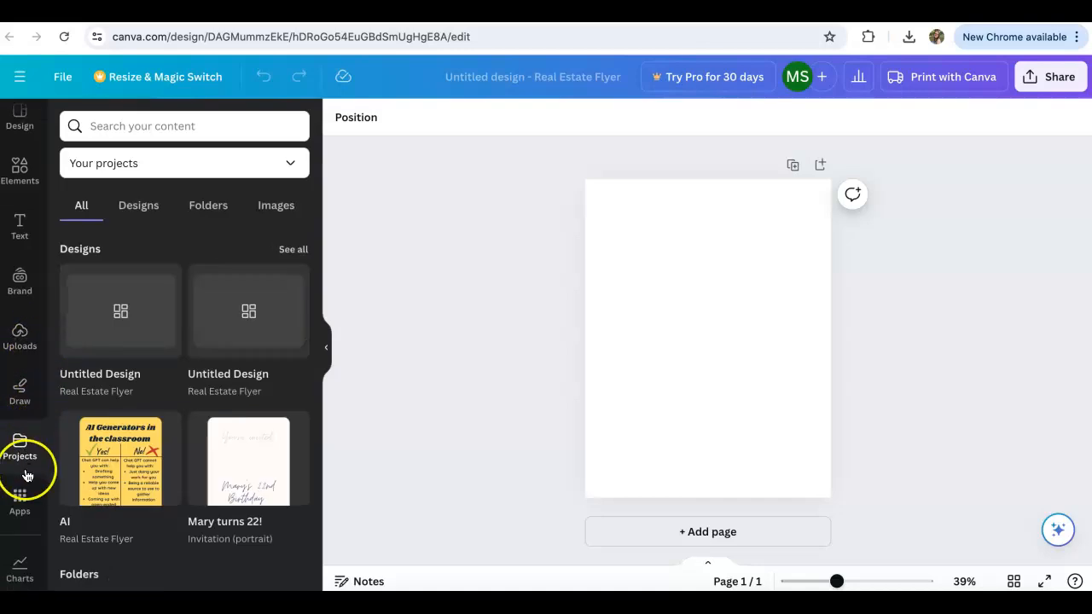
scroll(29, 157, "up", 1)
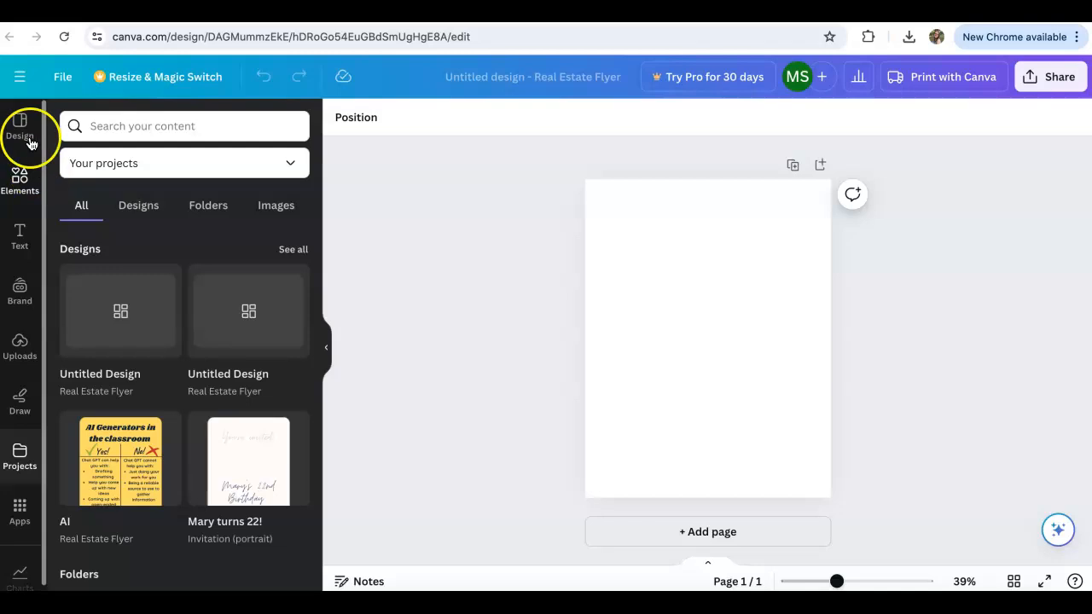
Examine the available design styles, including the combinations and color palettes, and return to the templates.
left_click(24, 132)
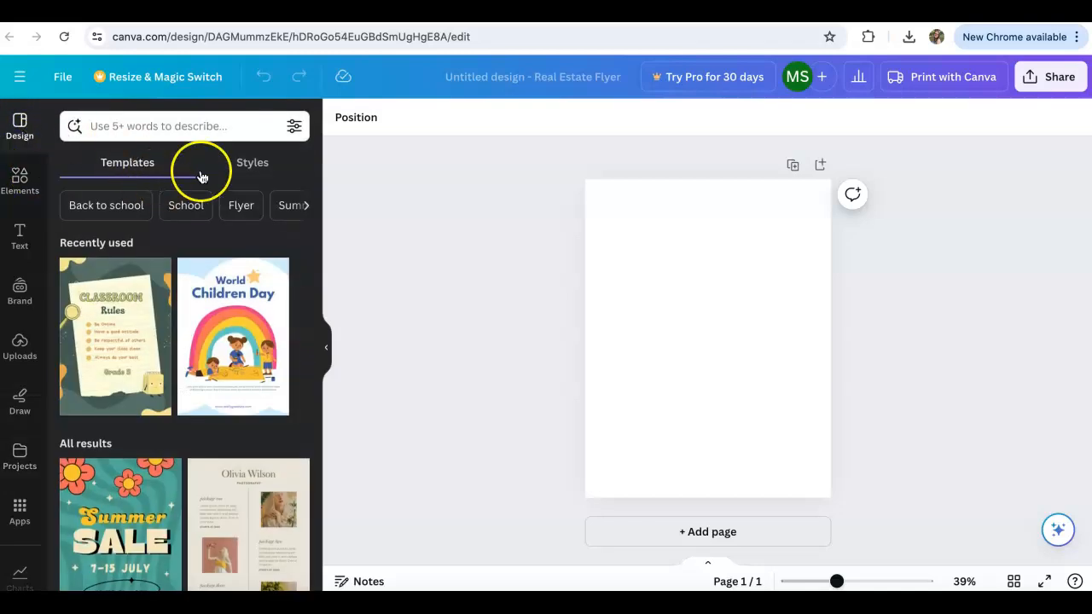
left_click(251, 168)
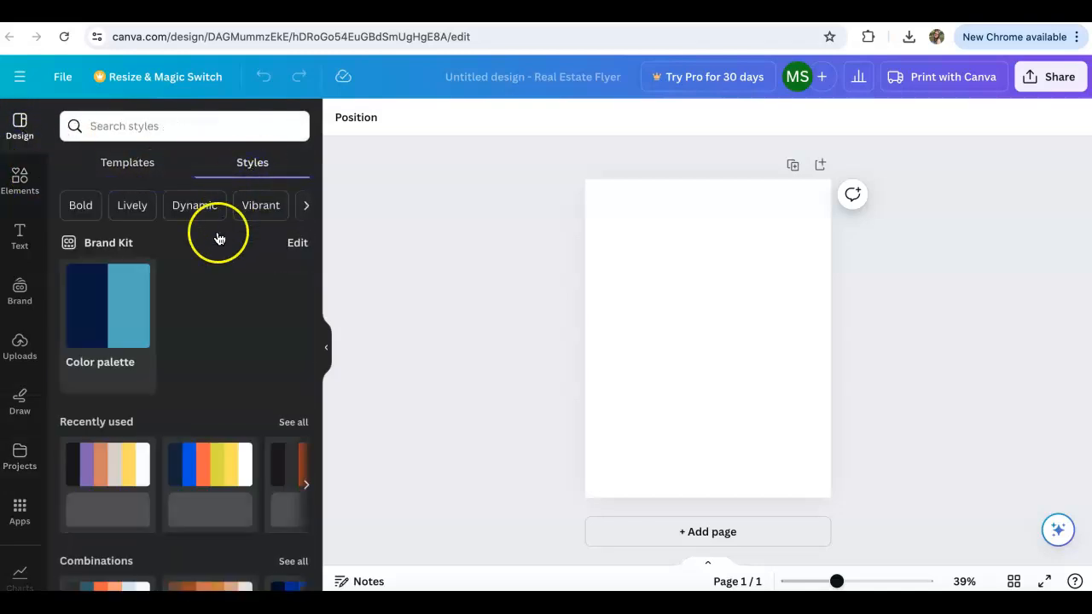
scroll(196, 299, "down", 4)
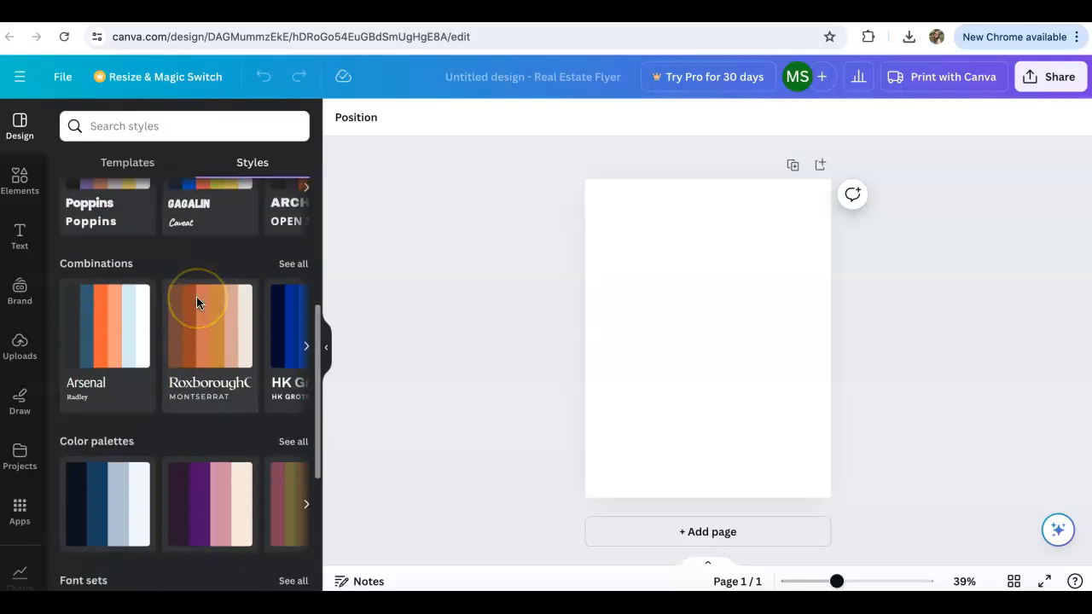
scroll(196, 302, "up", 4)
left_click(133, 165)
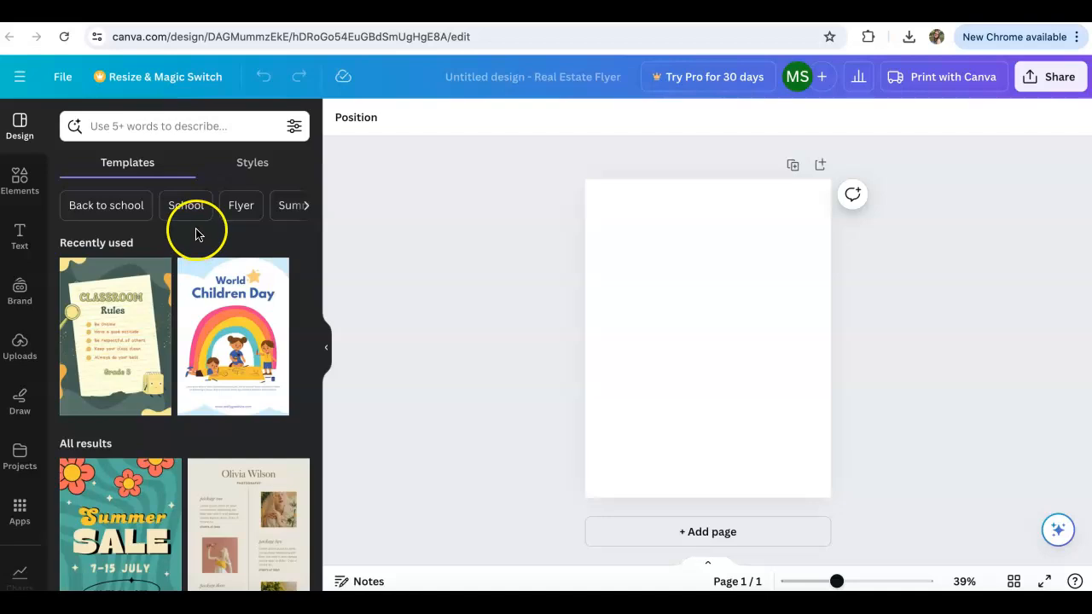
Search the flyer templates for "board game" using the recent search and browse the matching designs.
left_click(211, 125)
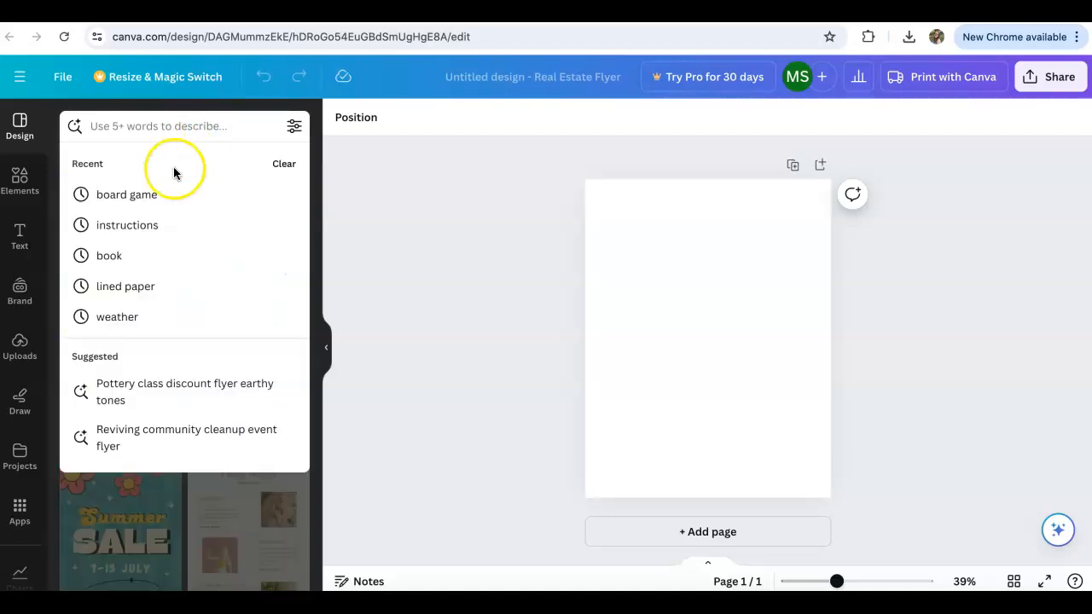
left_click(154, 196)
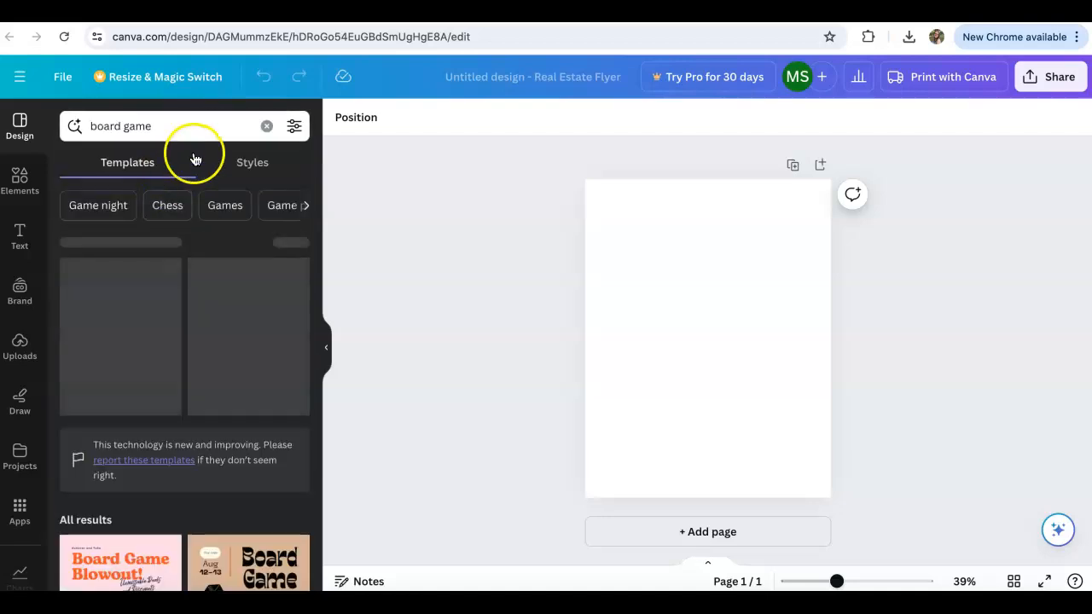
scroll(182, 293, "down", 5)
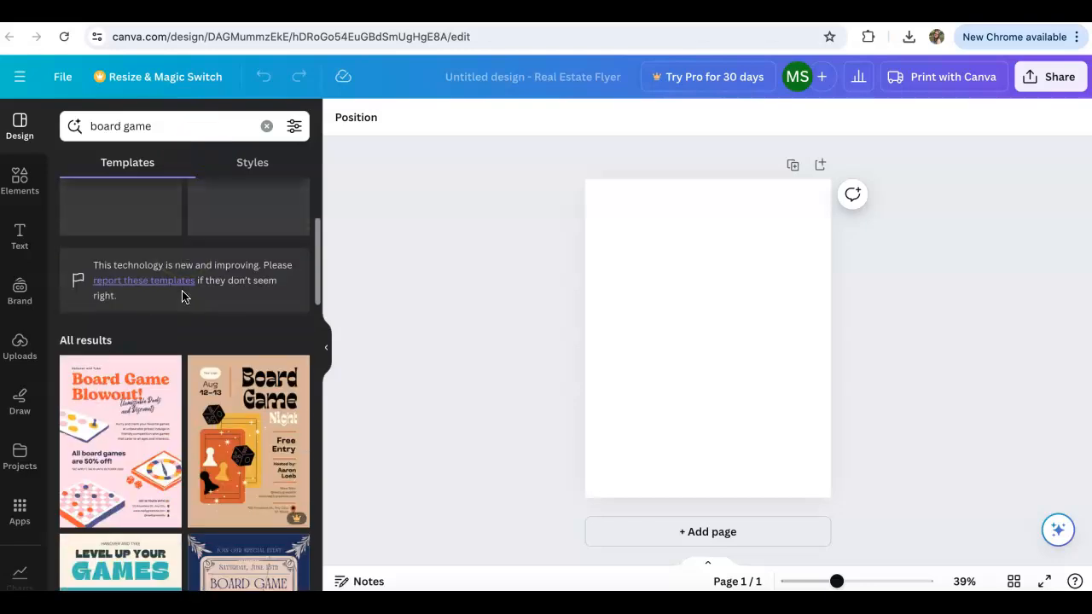
scroll(182, 296, "down", 1)
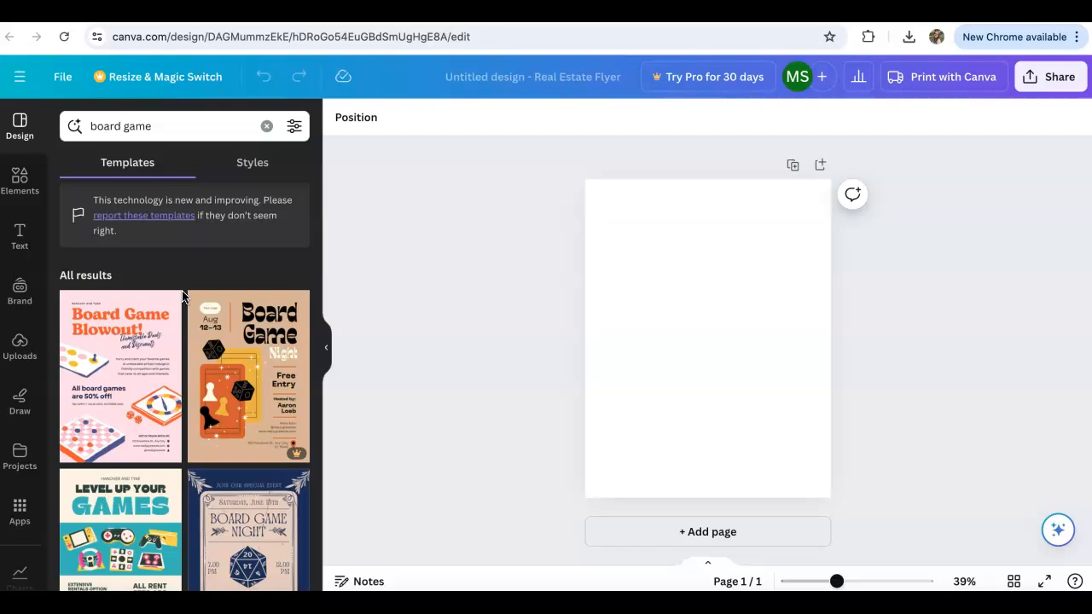
scroll(182, 296, "down", 3)
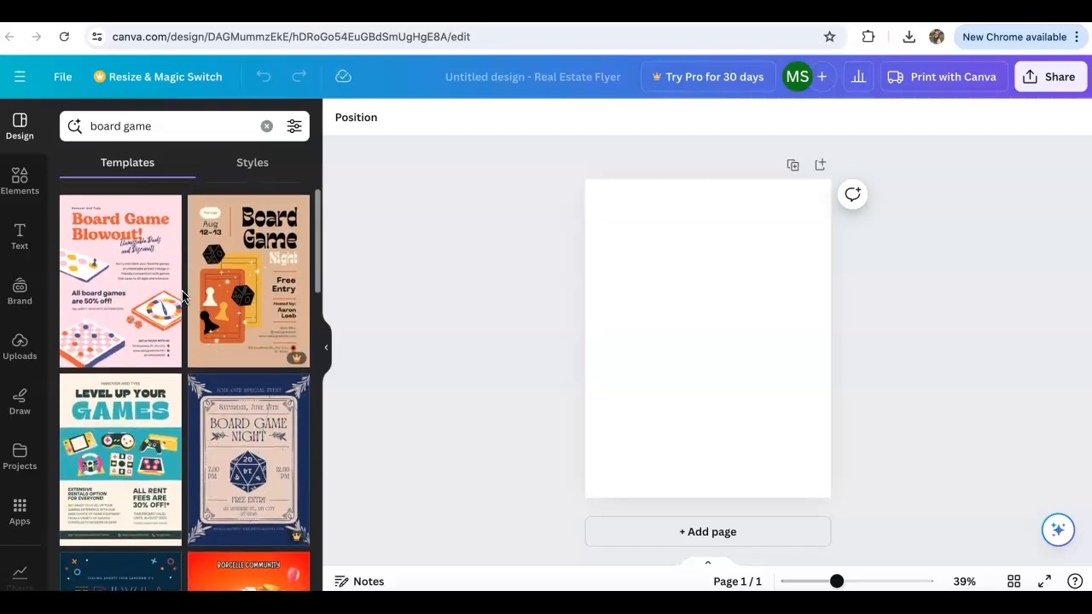
scroll(181, 296, "down", 8)
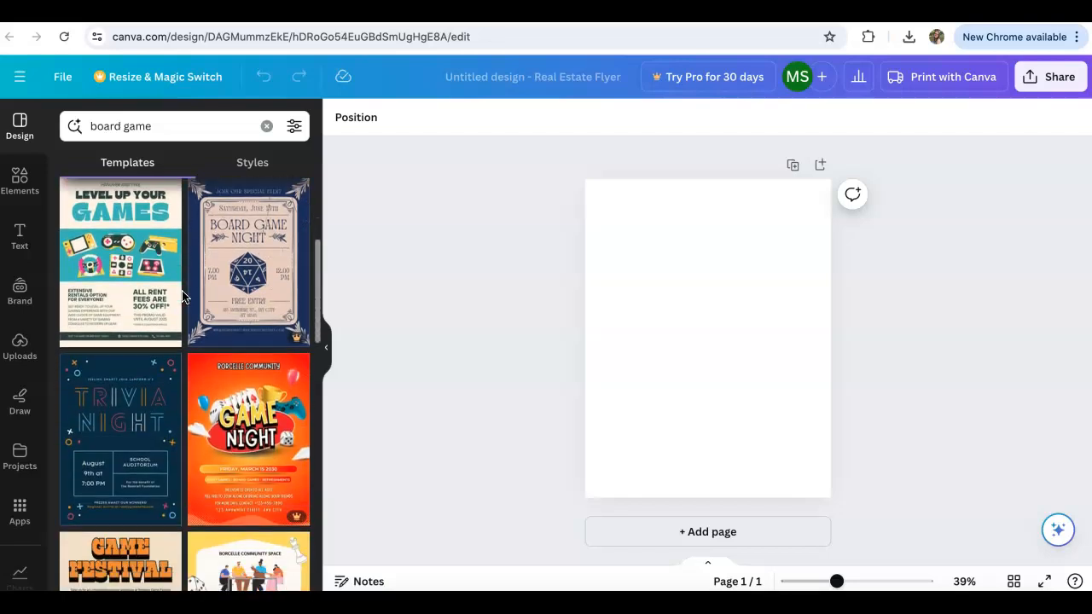
scroll(183, 296, "down", 5)
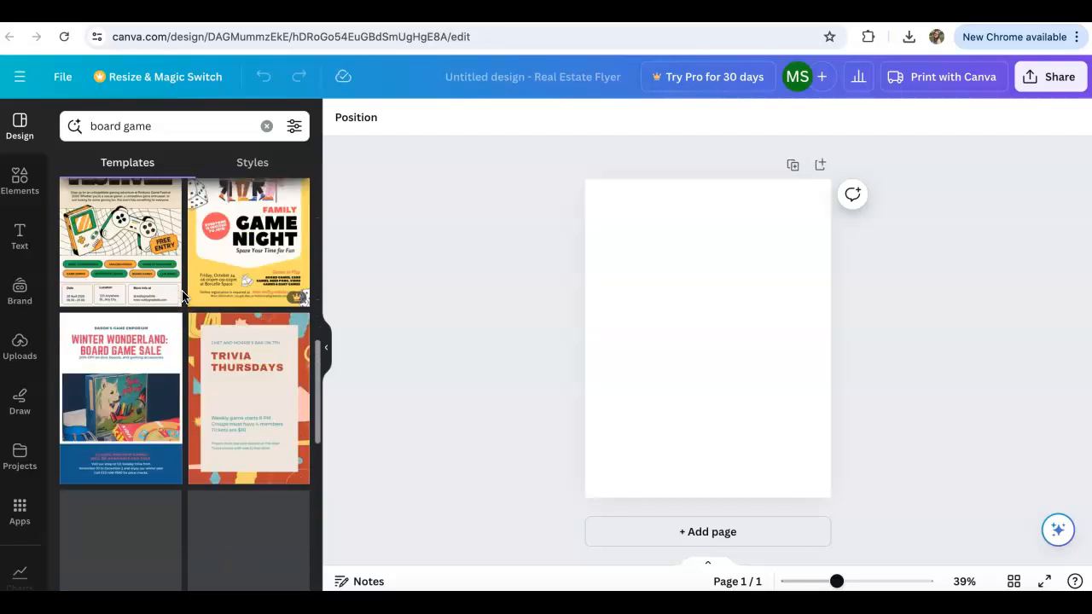
scroll(183, 297, "down", 4)
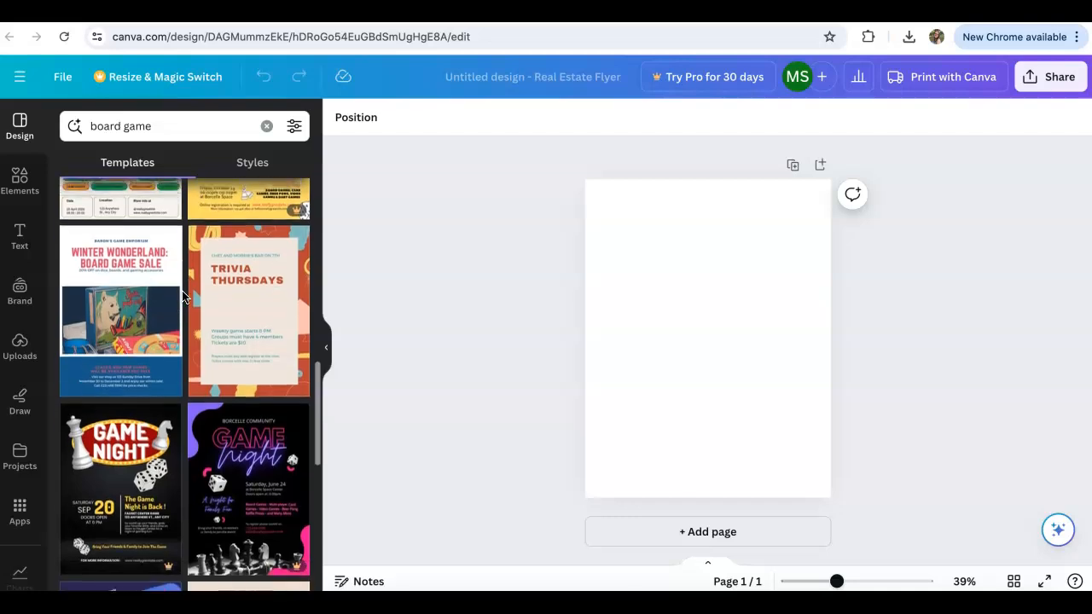
scroll(182, 296, "down", 8)
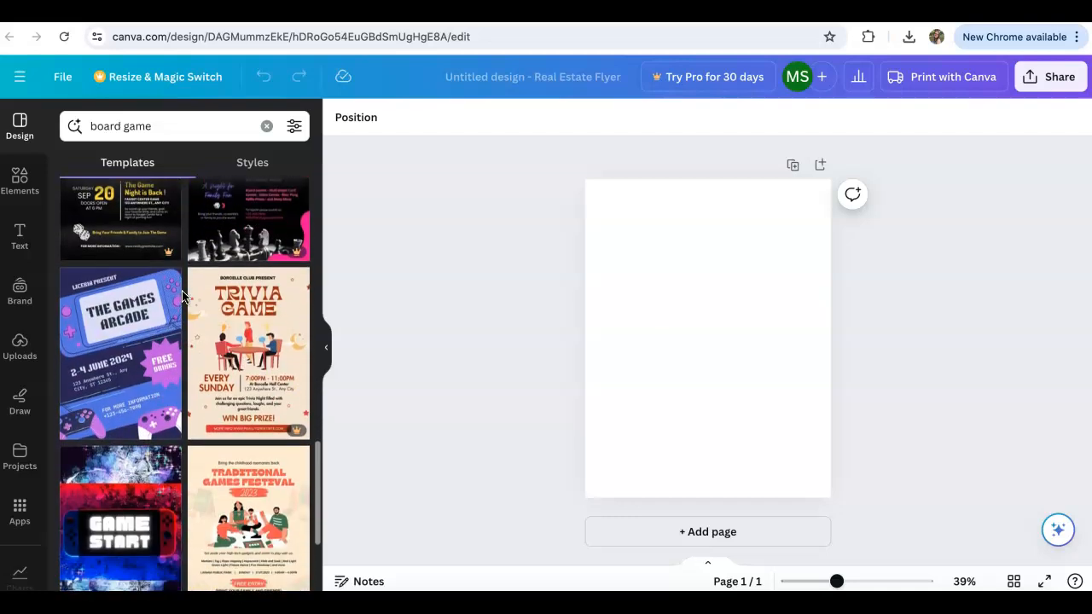
scroll(182, 296, "down", 5)
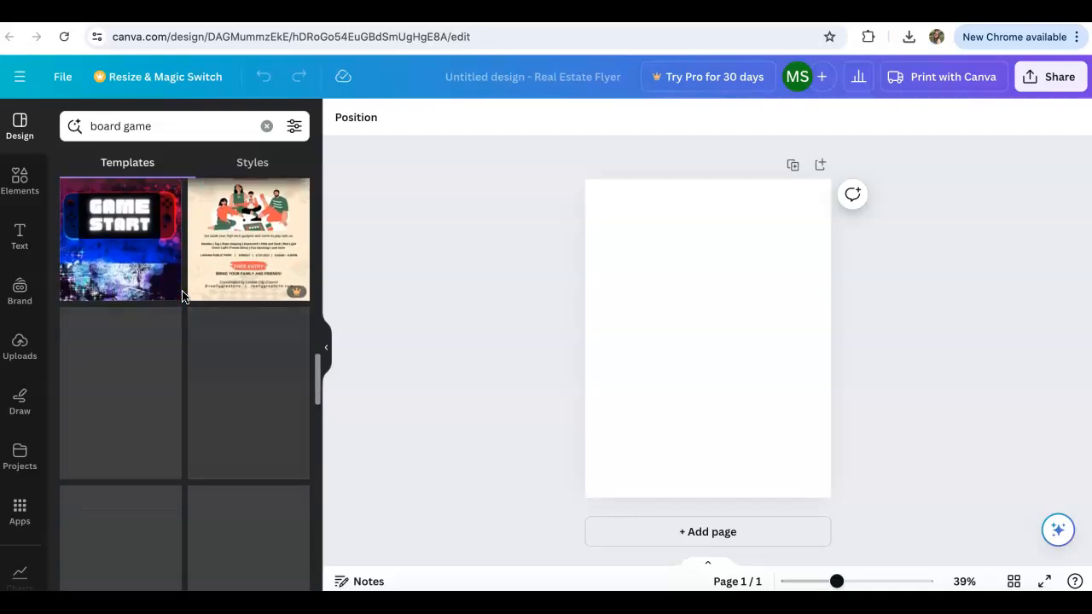
scroll(183, 297, "down", 7)
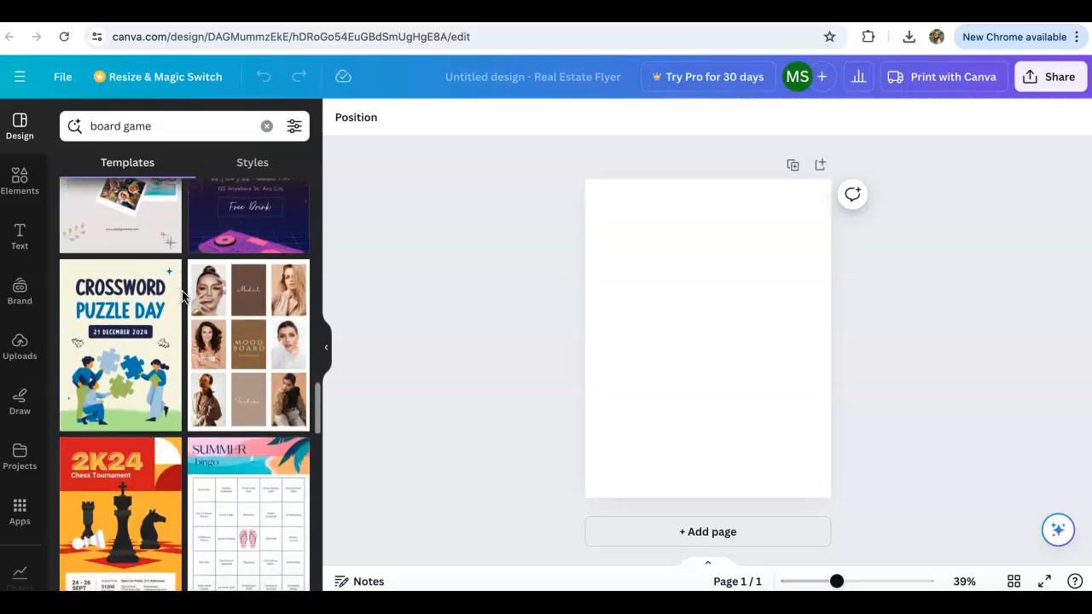
scroll(182, 297, "down", 7)
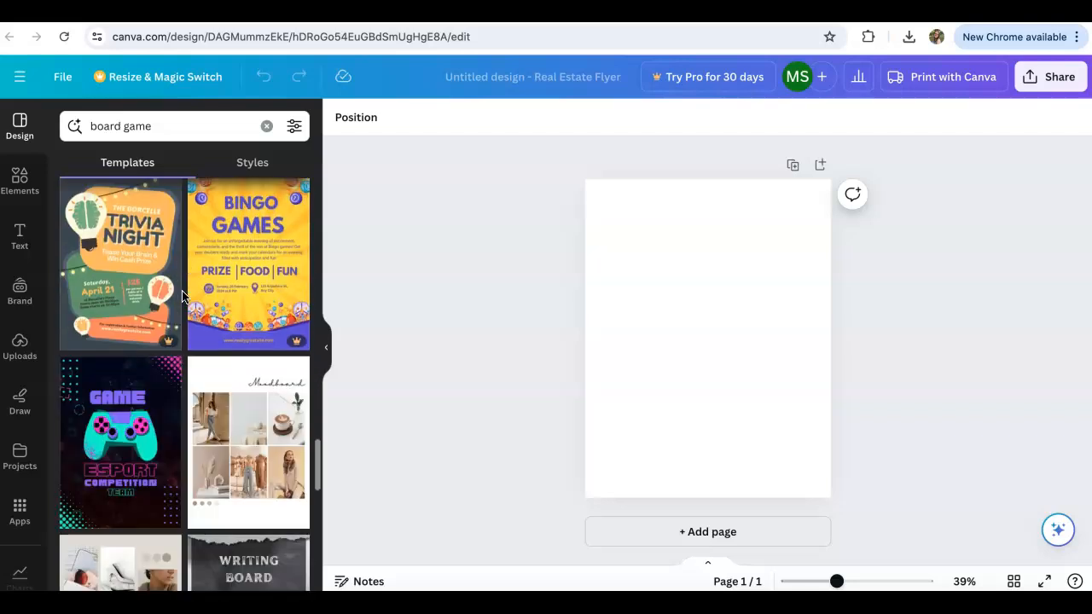
scroll(181, 297, "up", 20)
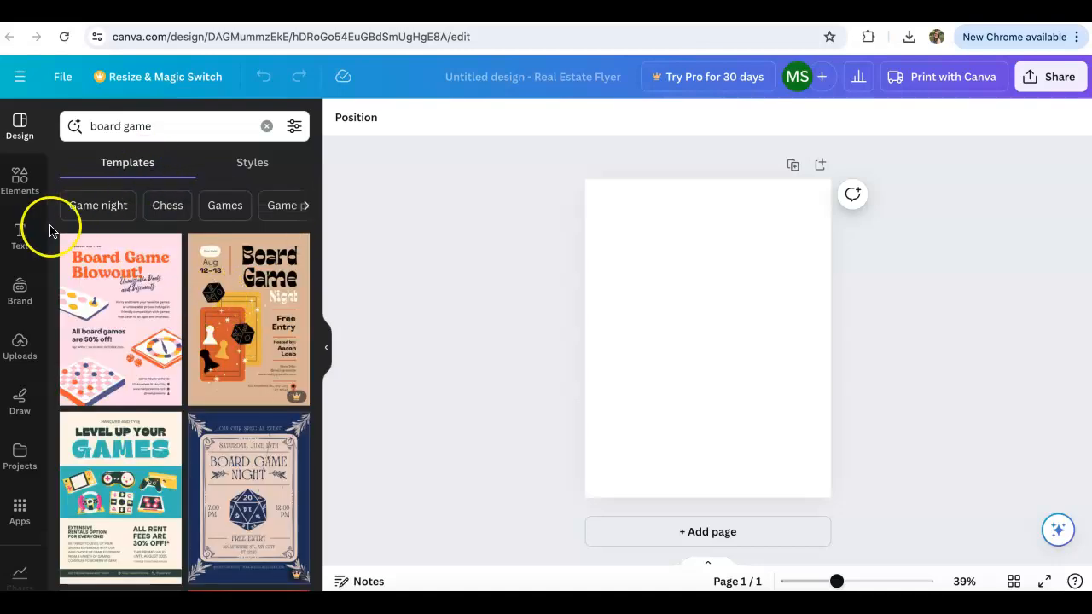
Clear the "board game" search from the styles and look through the recently used styles, combinations and color palettes.
left_click(262, 165)
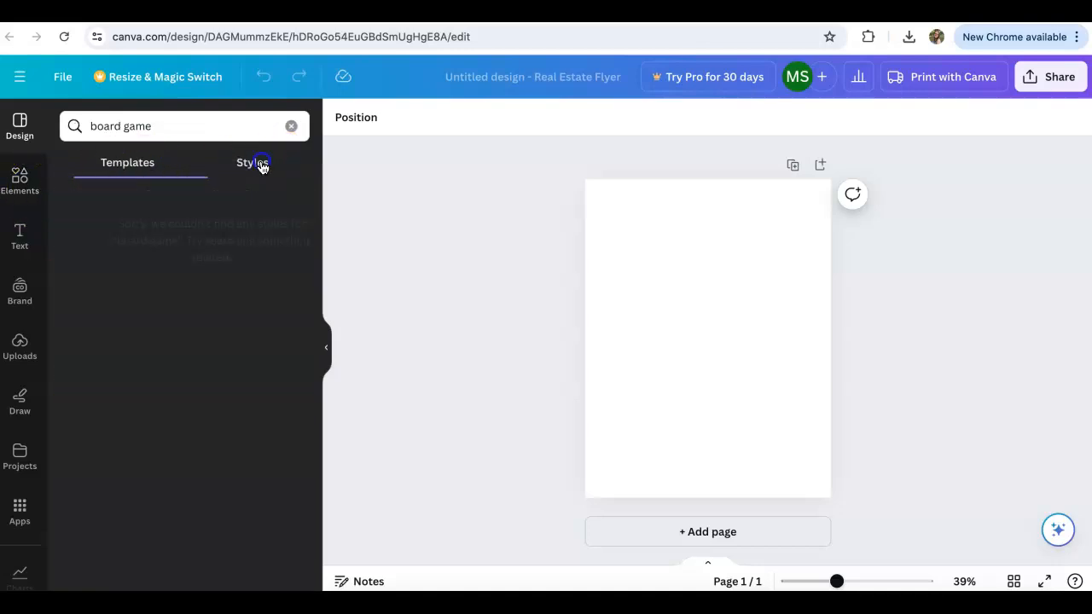
left_click(291, 126)
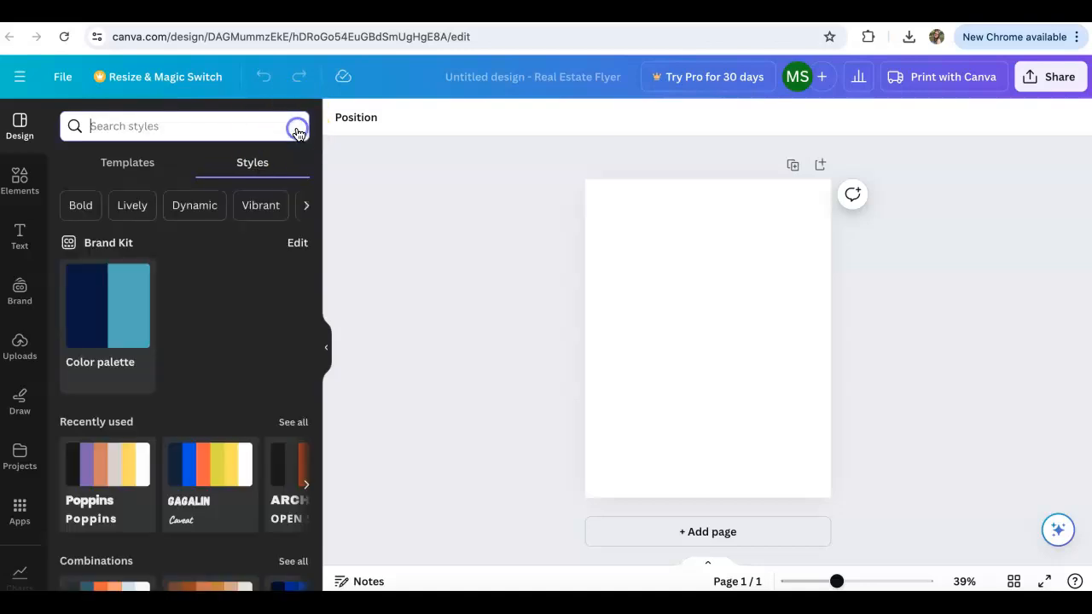
scroll(191, 297, "down", 4)
scroll(201, 341, "right", 1)
scroll(176, 341, "right", 1)
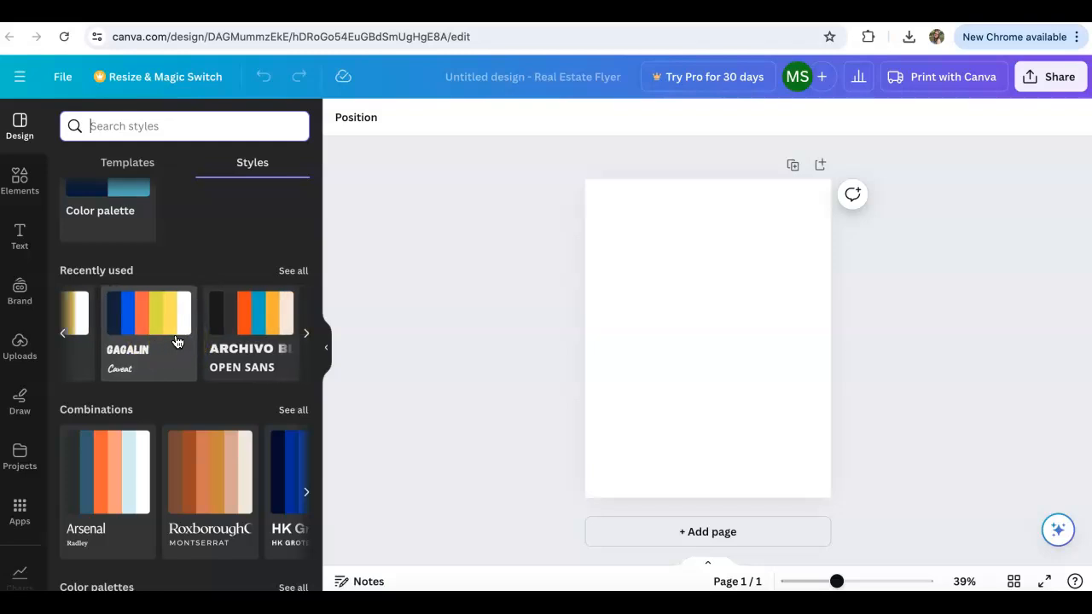
scroll(177, 342, "right", 6)
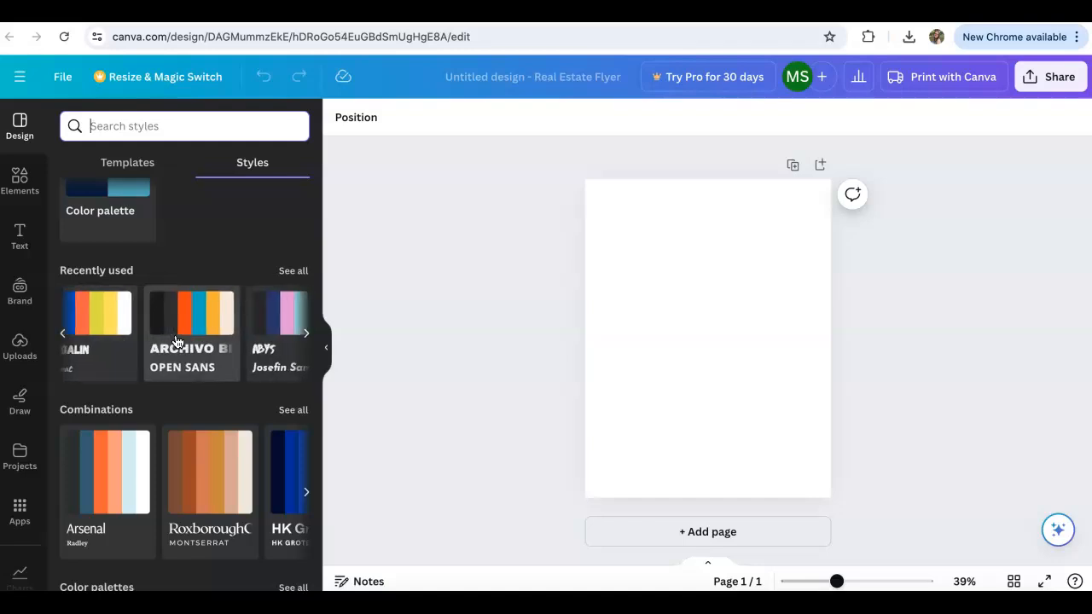
scroll(205, 316, "right", 3)
scroll(205, 318, "right", 5)
left_click(210, 322)
scroll(229, 337, "right", 10)
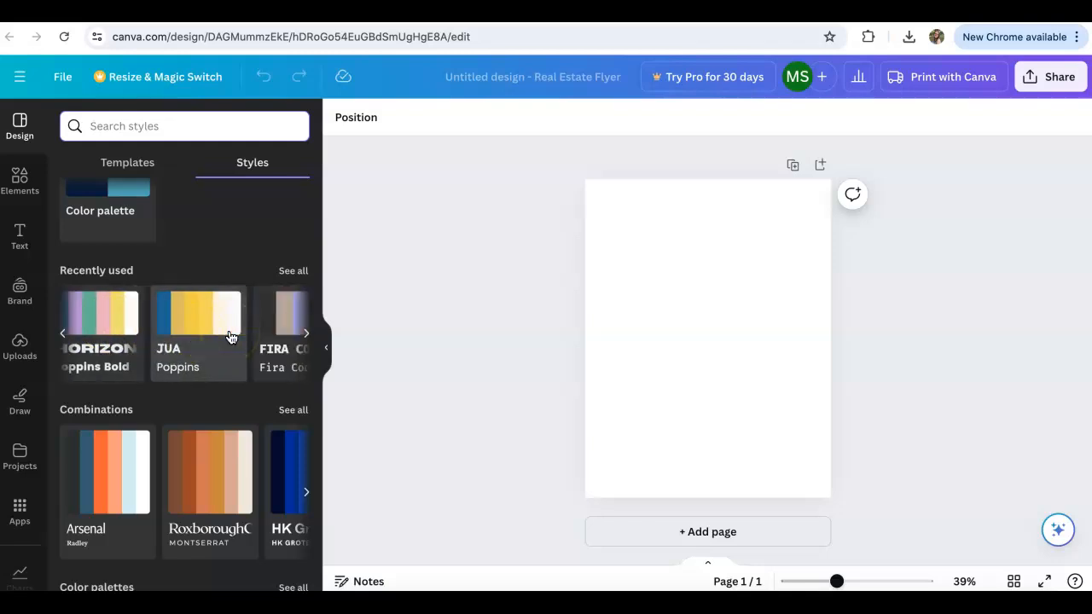
scroll(247, 461, "down", 2)
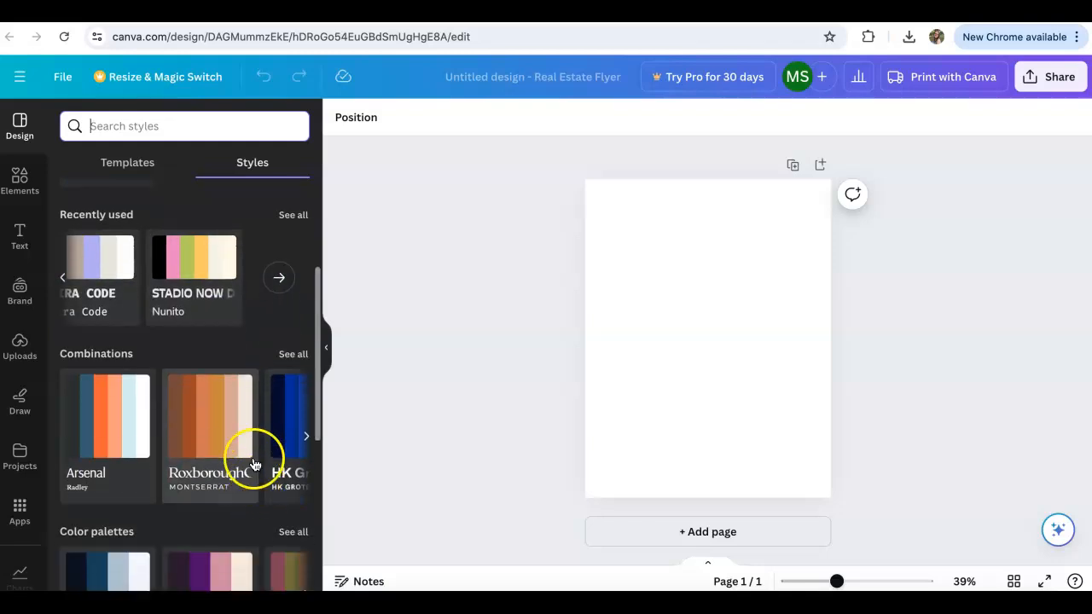
scroll(253, 458, "right", 5)
scroll(170, 435, "left", 4)
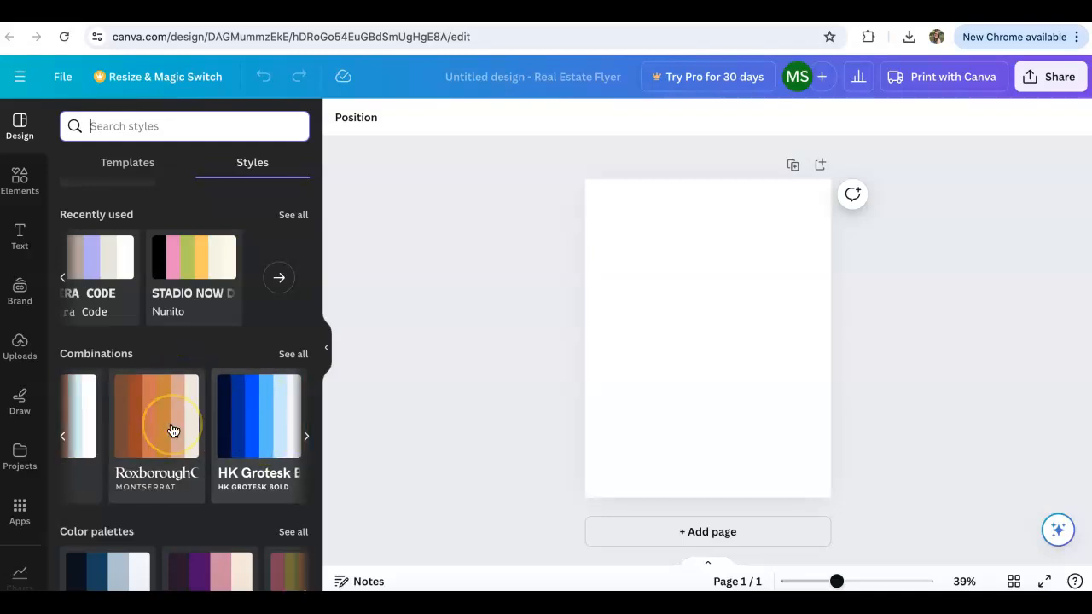
scroll(159, 419, "down", 3)
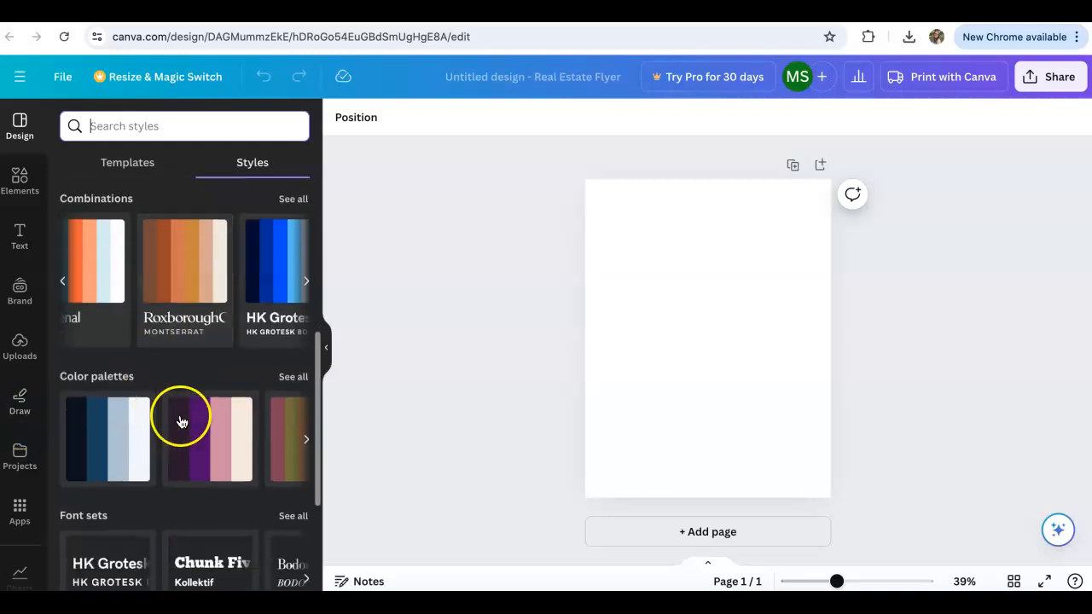
scroll(178, 432, "up", 5)
scroll(179, 433, "up", 1)
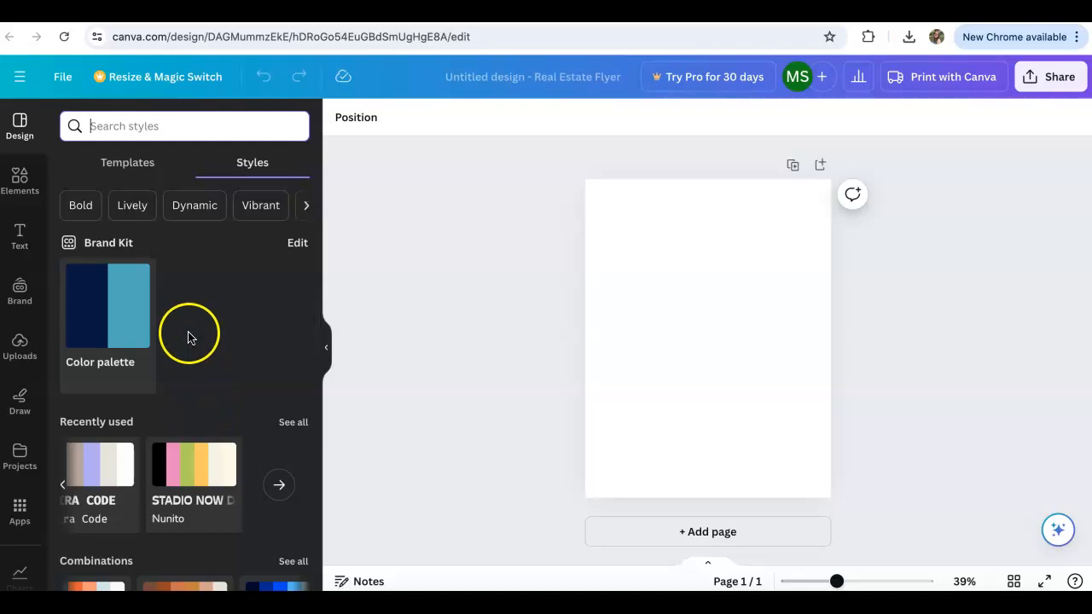
Apply the recently used purple and pink style with Shrikhand and Quicksand fonts to the blank page.
scroll(173, 398, "down", 1)
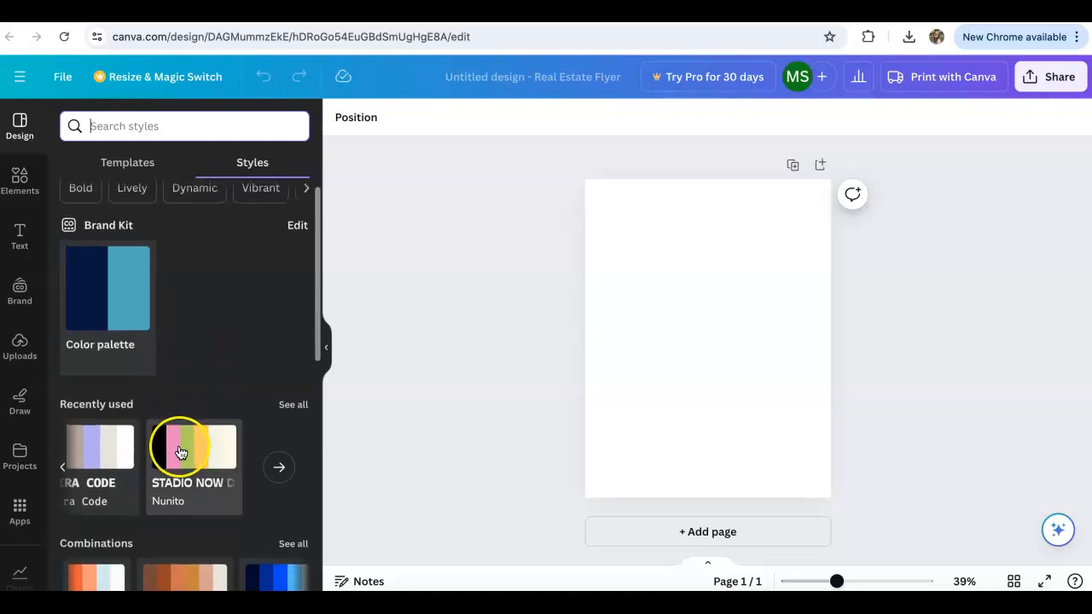
scroll(175, 448, "right", 5)
scroll(180, 452, "left", 3)
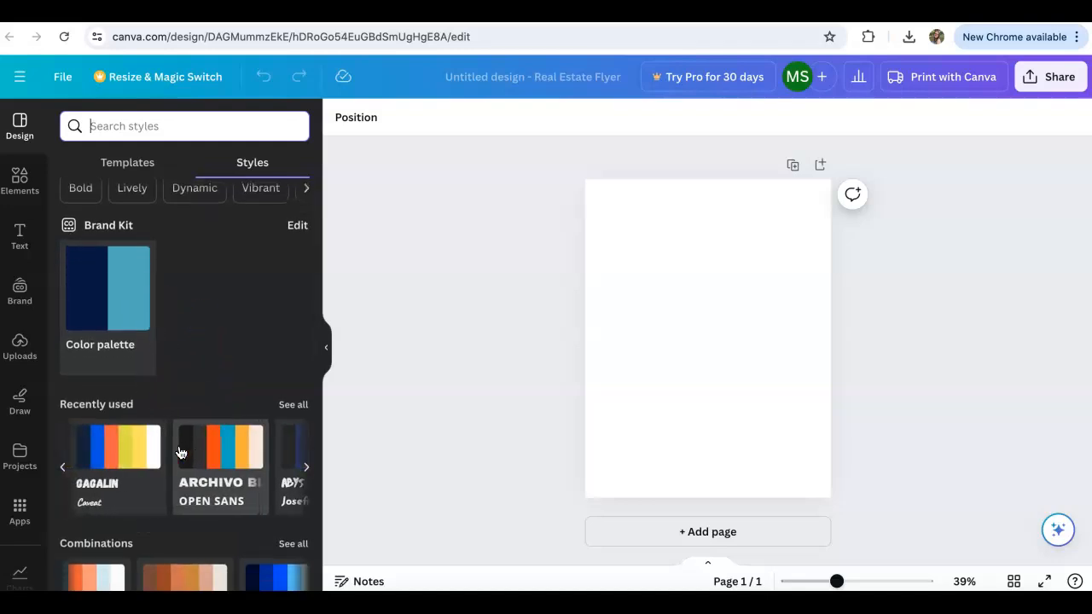
scroll(180, 452, "left", 2)
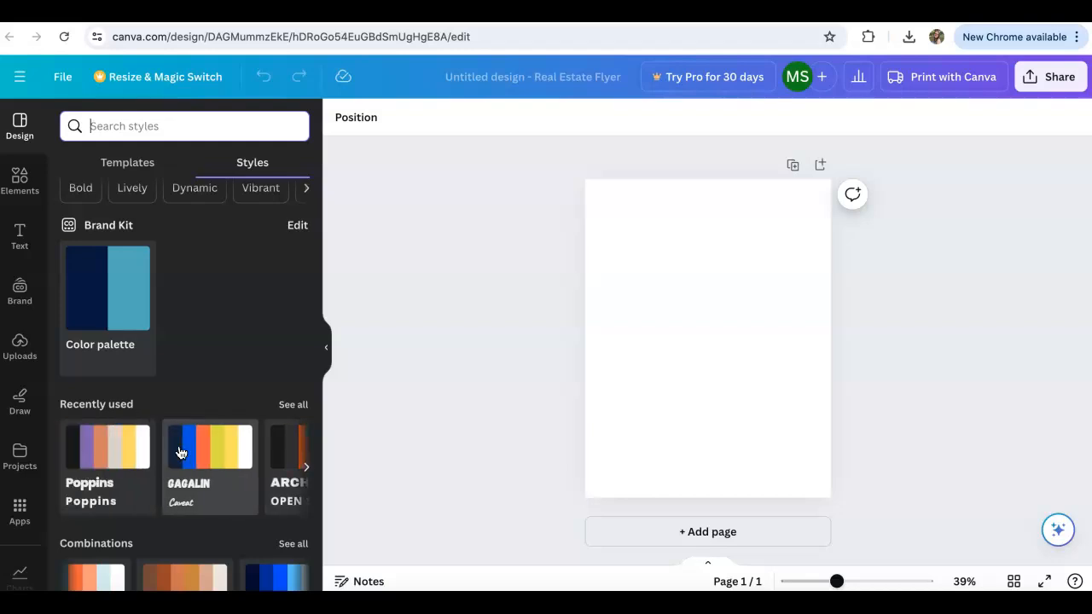
scroll(181, 453, "right", 5)
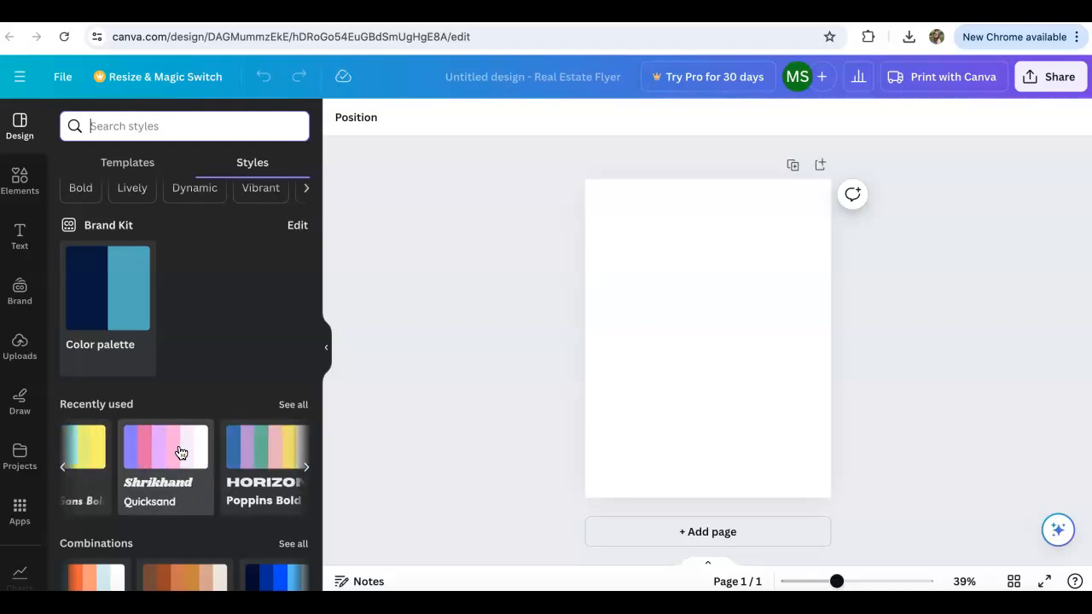
left_click(167, 460)
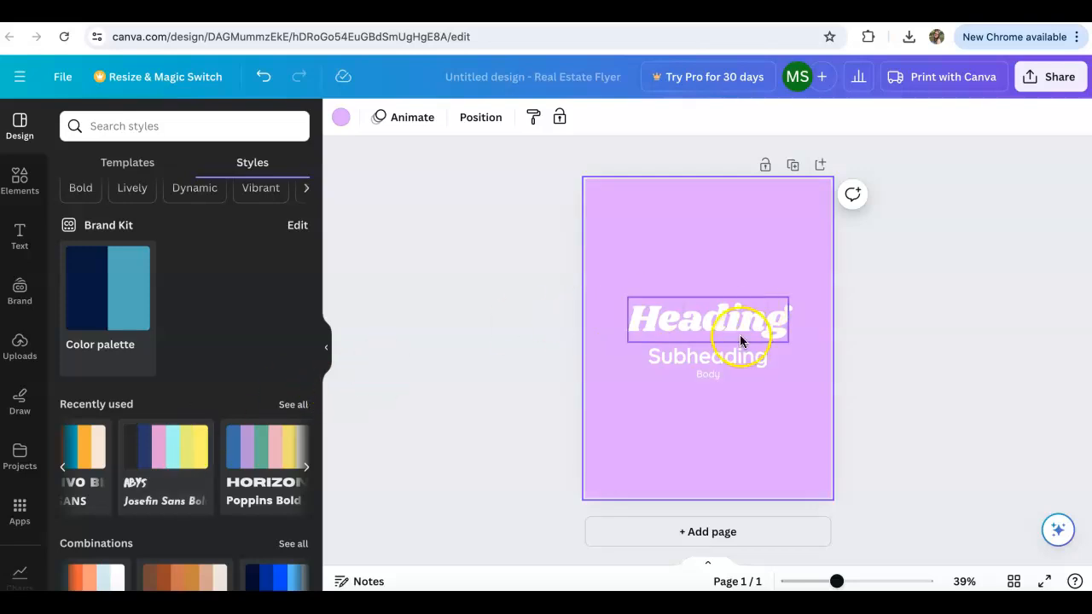
Move the heading to the upper part of the page and replace its text with "A Bad Case of Stripes".
left_click_drag(739, 324, 737, 231)
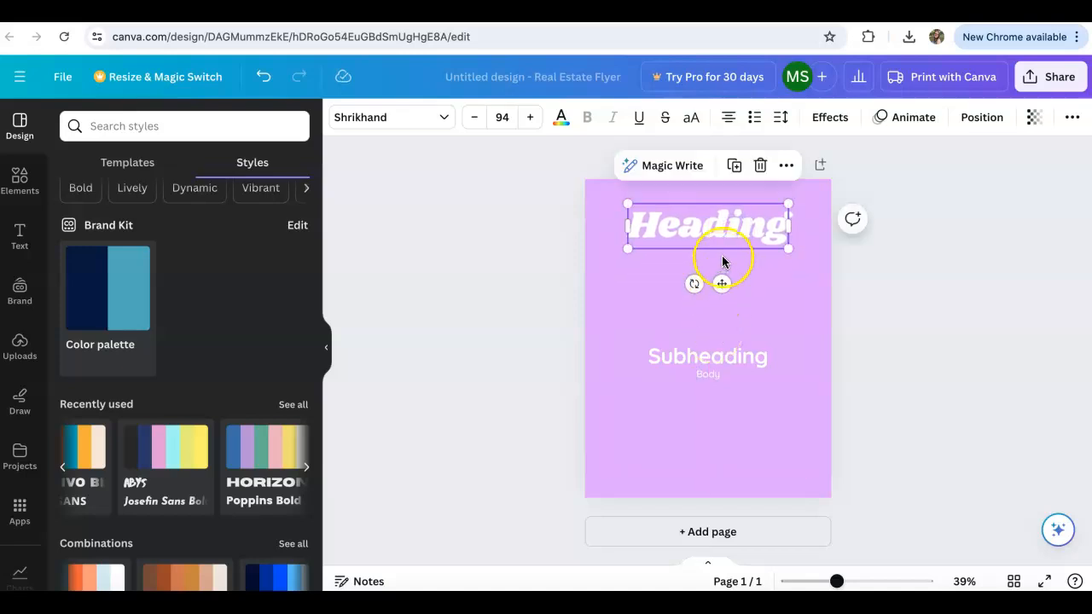
double_click(737, 221)
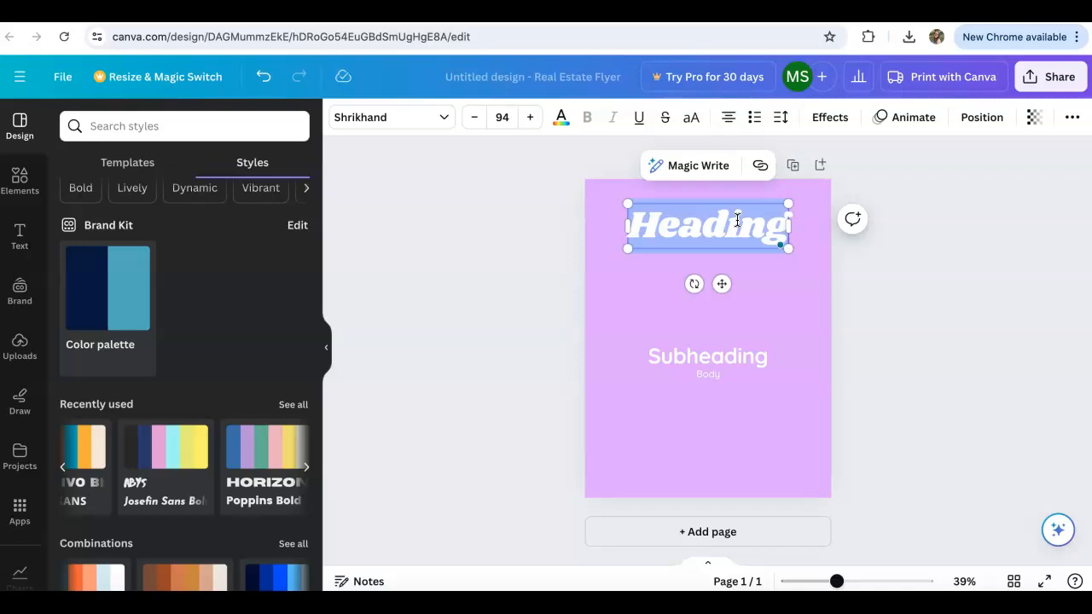
type("A Bad C")
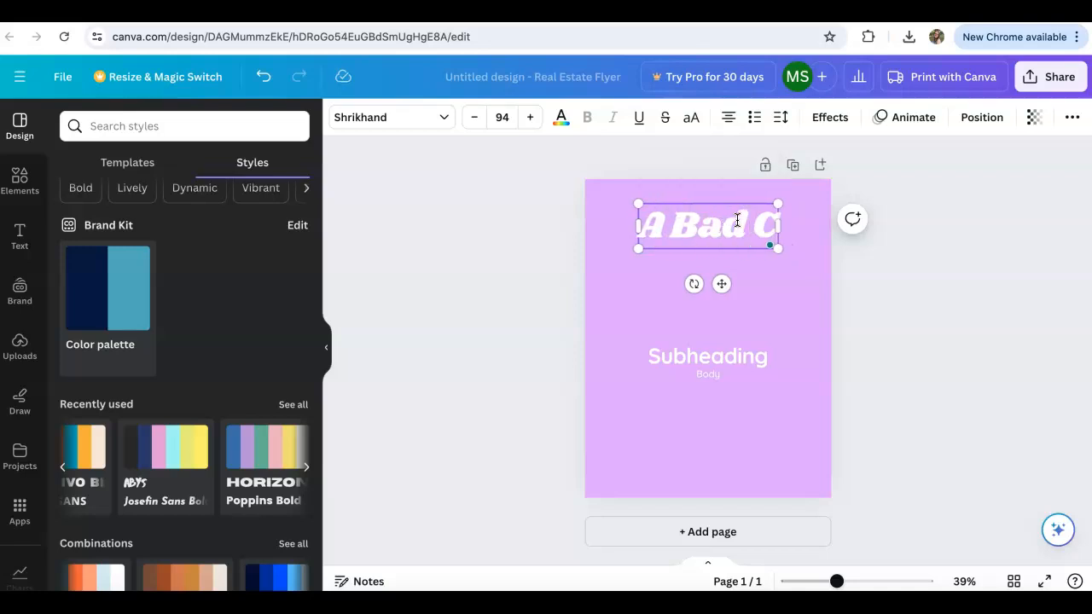
type("ase of Stripes")
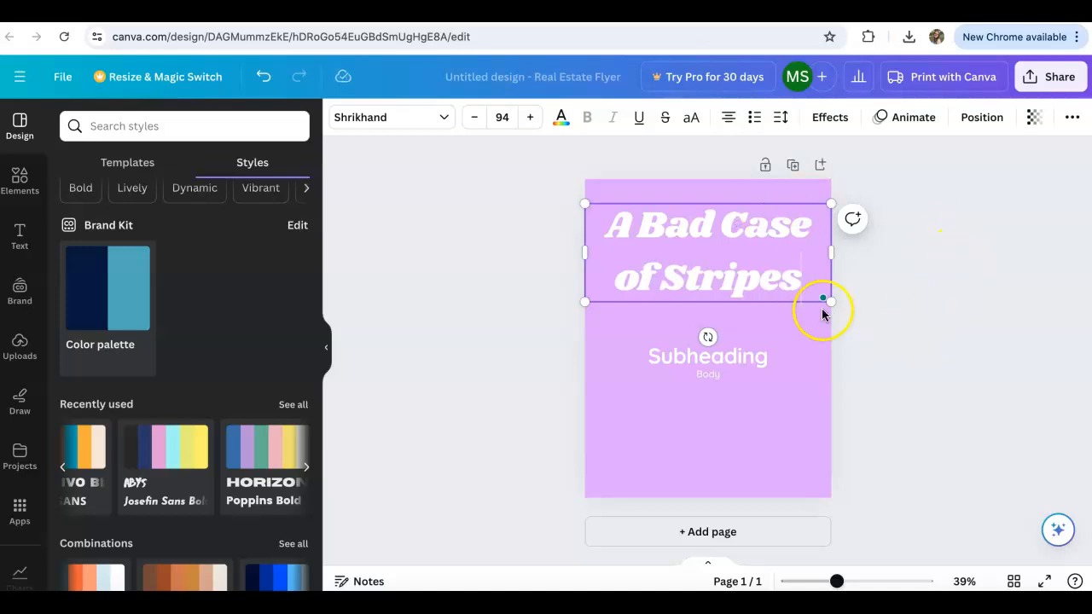
Reduce the title to font size 80 and center its text box horizontally on the page.
left_click_drag(831, 300, 815, 270)
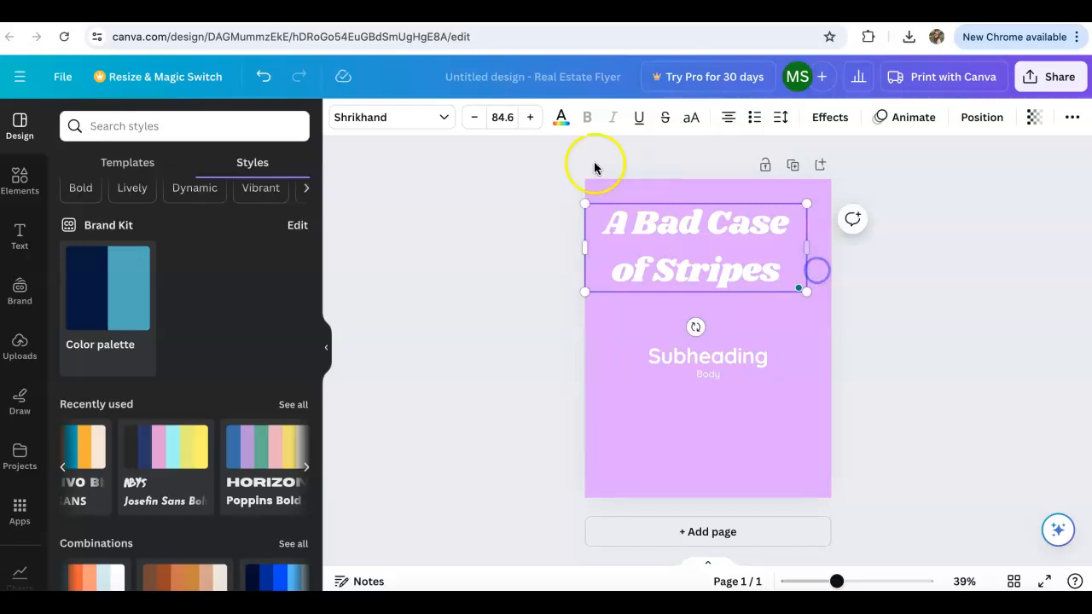
left_click(507, 115)
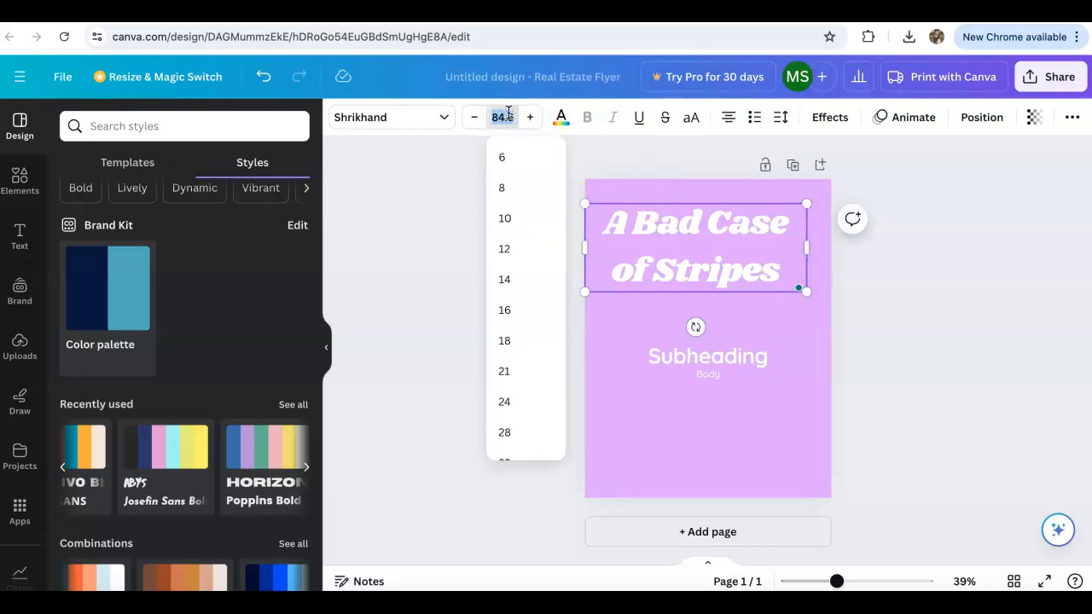
key("Return")
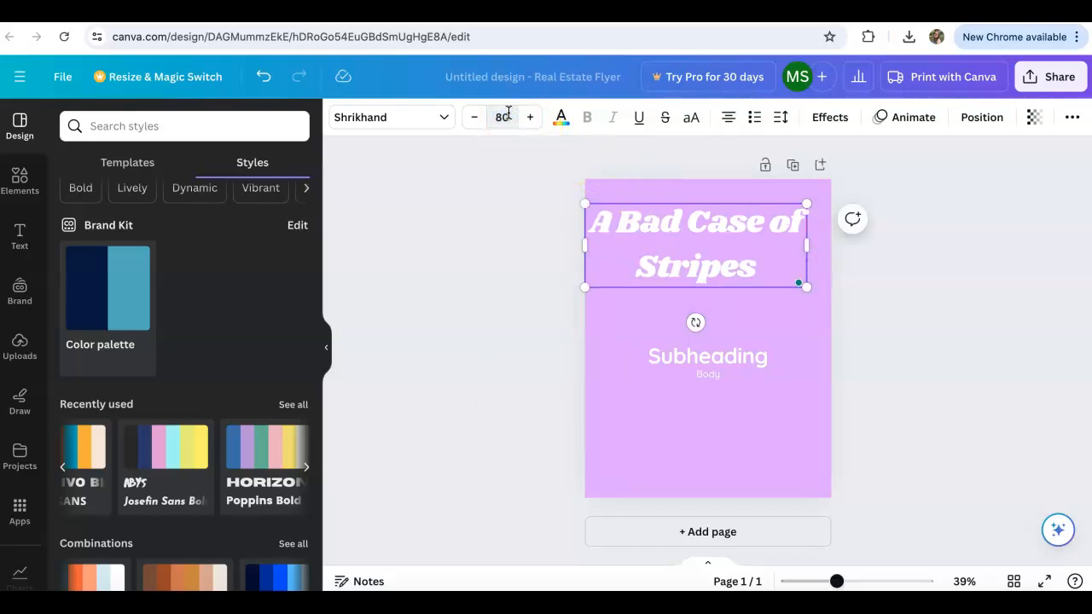
left_click(965, 288)
left_click_drag(755, 241, 766, 240)
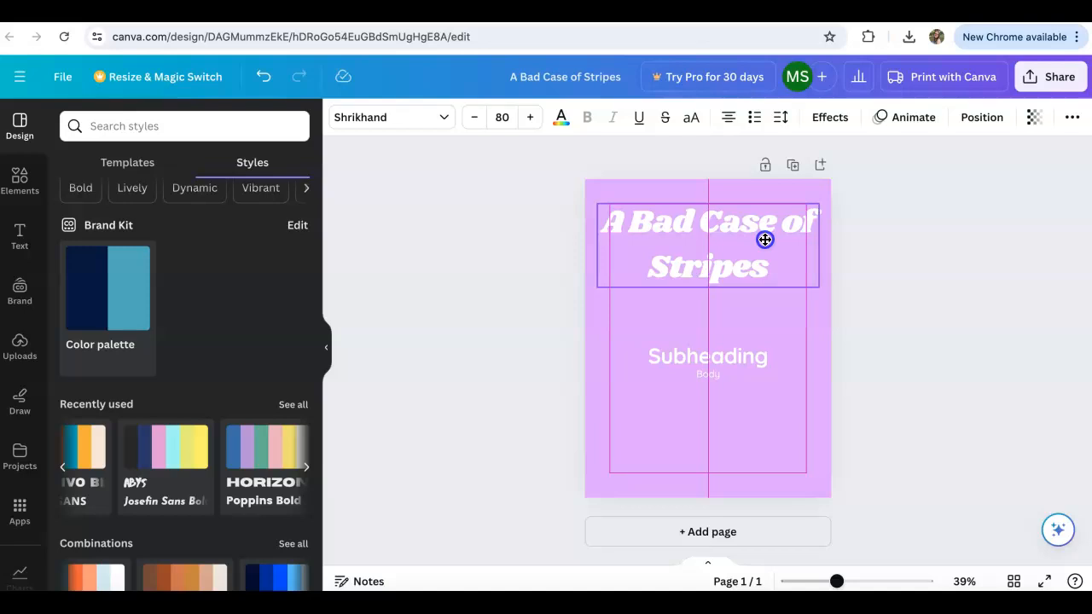
left_click_drag(766, 239, 764, 239)
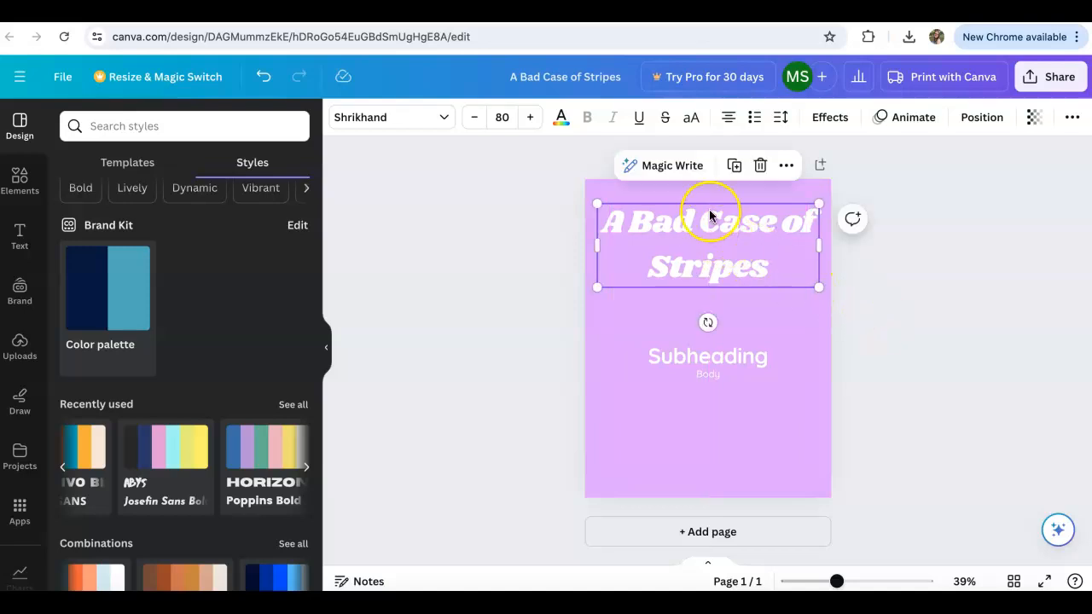
Try pink and several blue shades from the default solid colors on the title, and set its text color to dark teal.
left_click(559, 120)
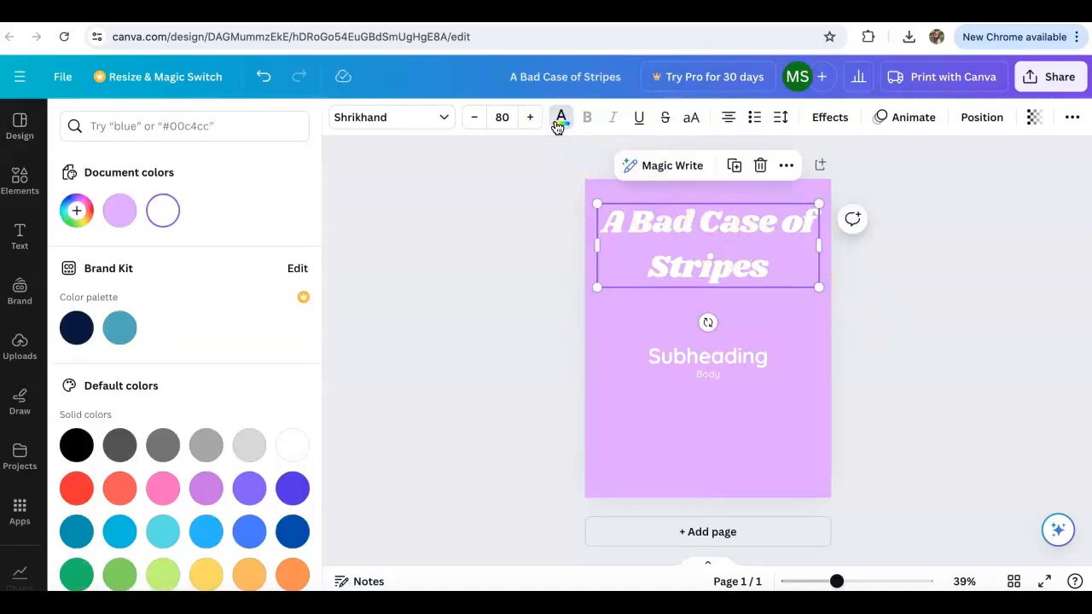
scroll(166, 380, "down", 2)
left_click(131, 427)
left_click(158, 439)
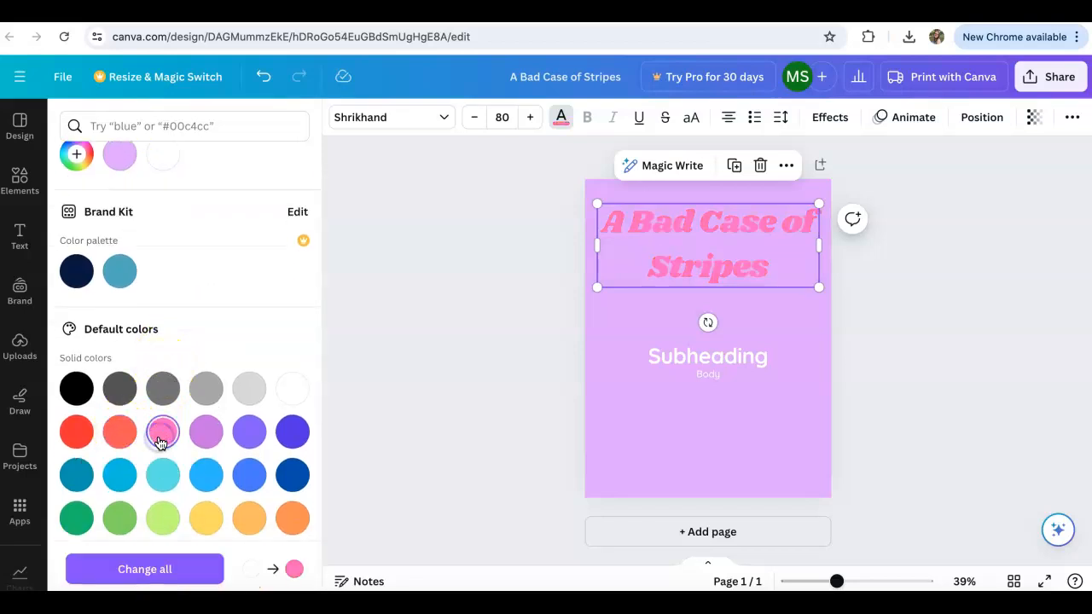
left_click(76, 436)
left_click(79, 472)
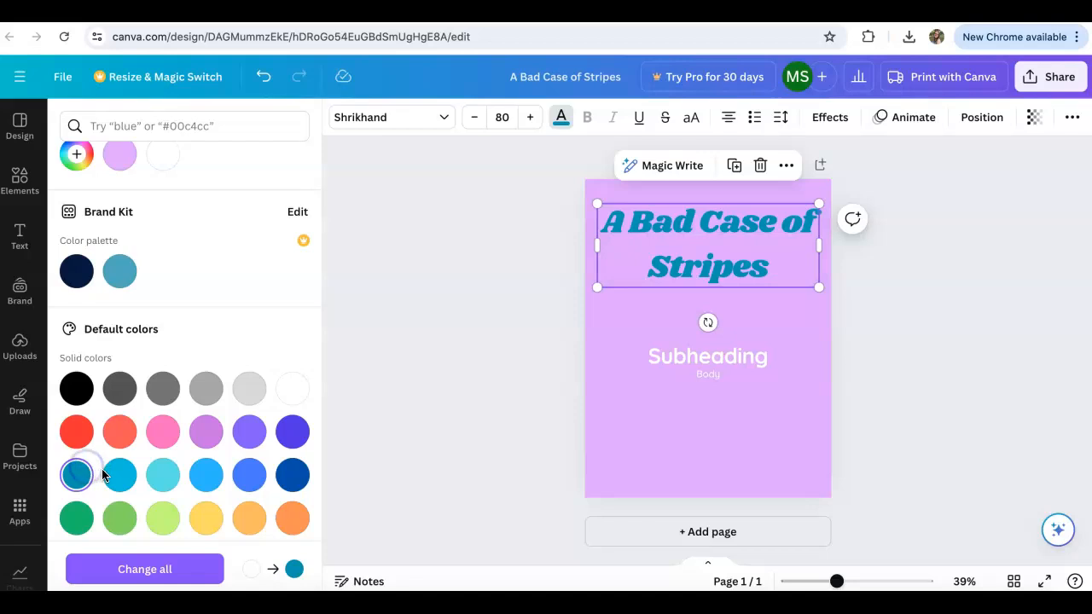
left_click(116, 476)
left_click(152, 480)
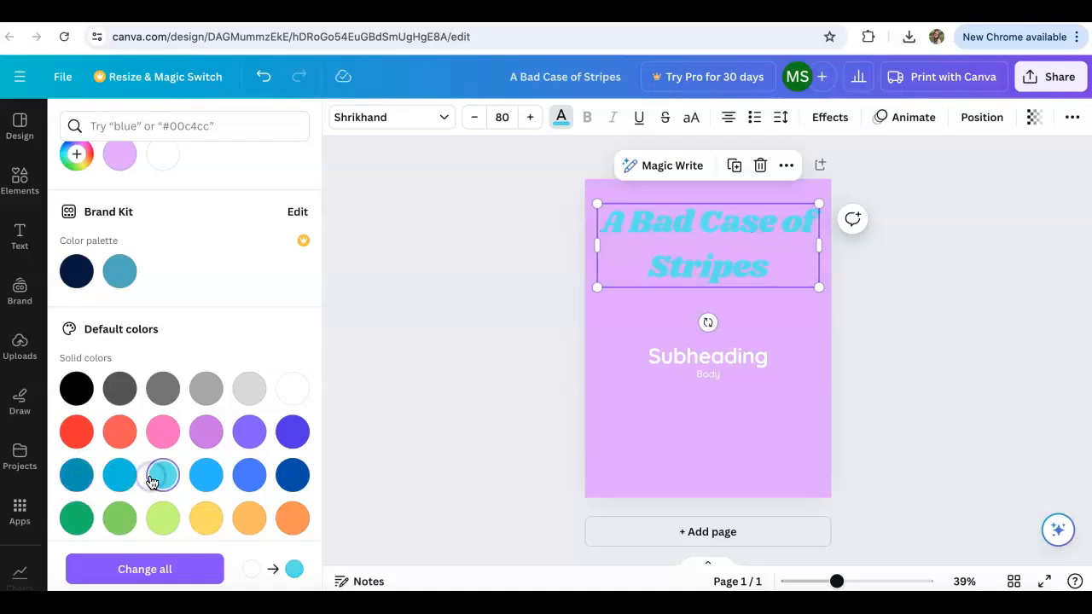
left_click(197, 483)
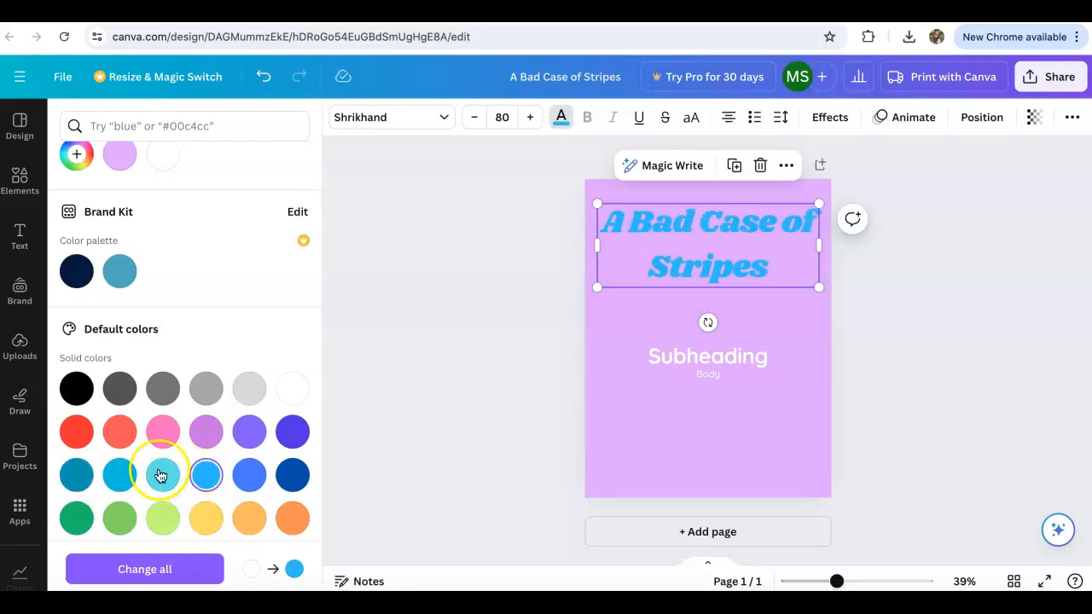
left_click(83, 475)
left_click(394, 427)
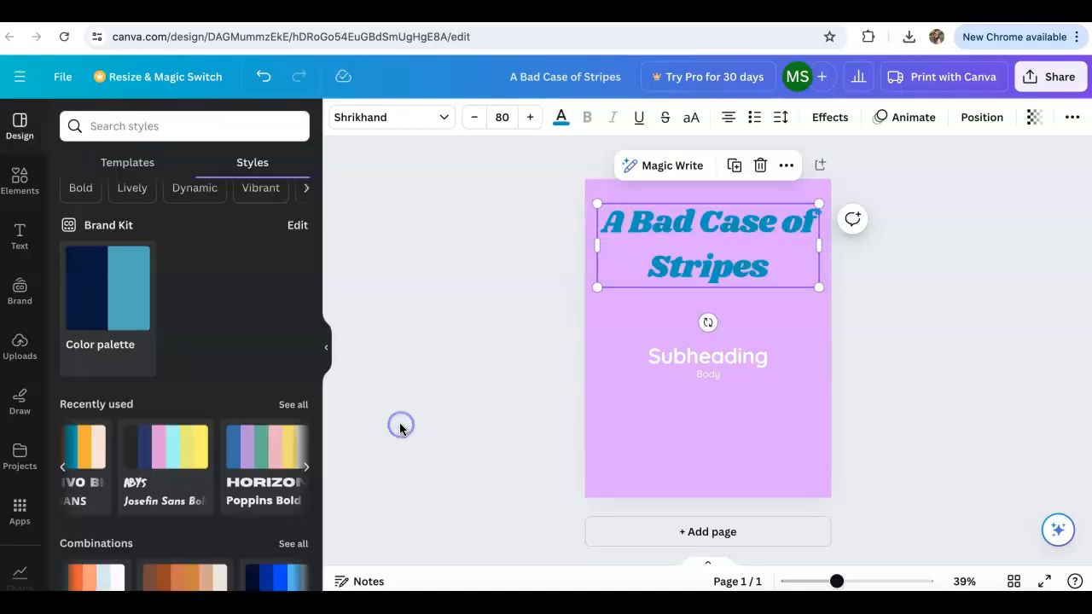
Replace the subheading text with "A Board Game" and move it directly beneath the title.
left_click(716, 246)
left_click(741, 371)
double_click(748, 363)
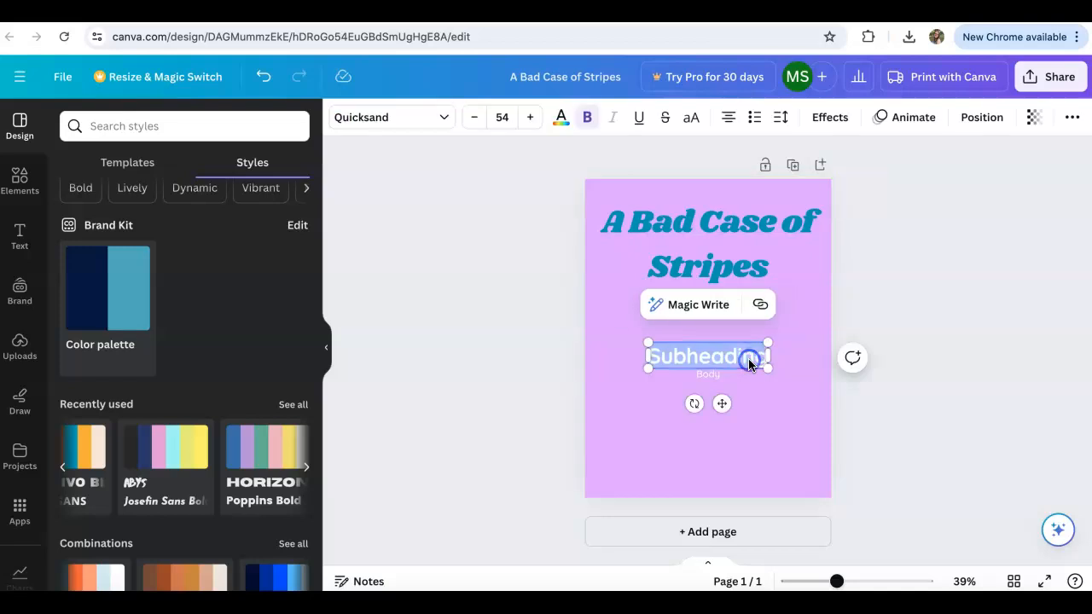
key("BackSpace")
type("A b")
key("BackSpace")
type("Bor")
type("rd Game")
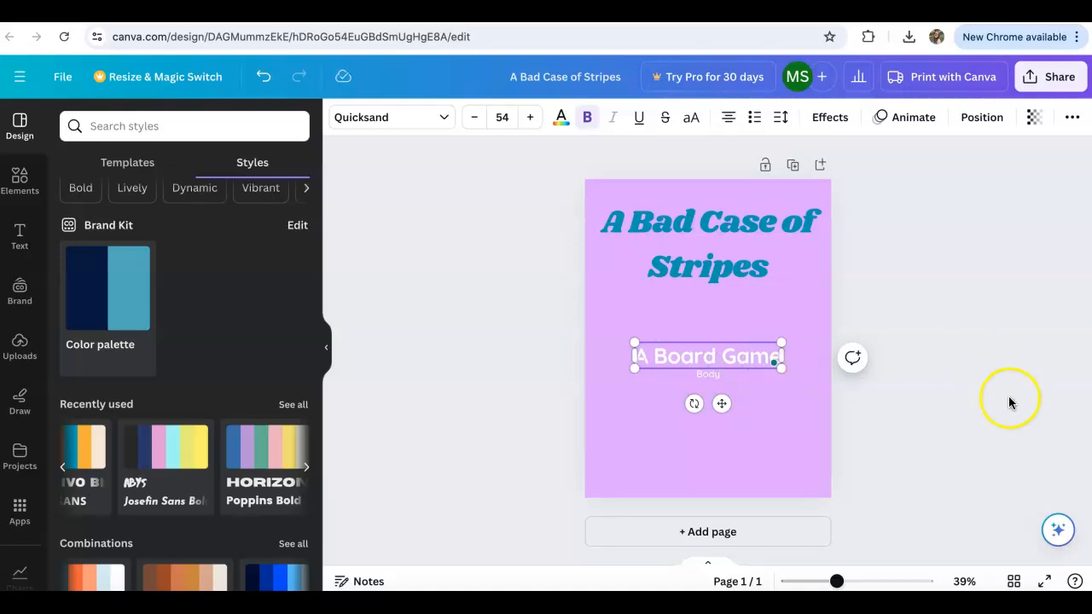
left_click(966, 397)
left_click_drag(746, 354, 748, 301)
Replace the body text with "Created by" followed by the creator's name, and move it near the page's bottom edge.
left_click(701, 377)
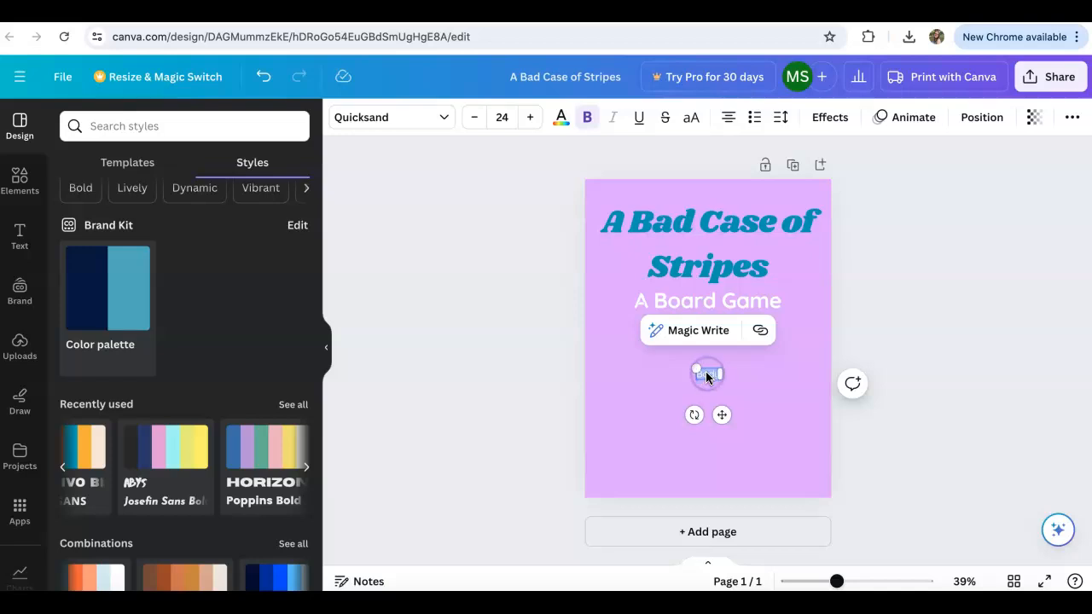
type("Created b")
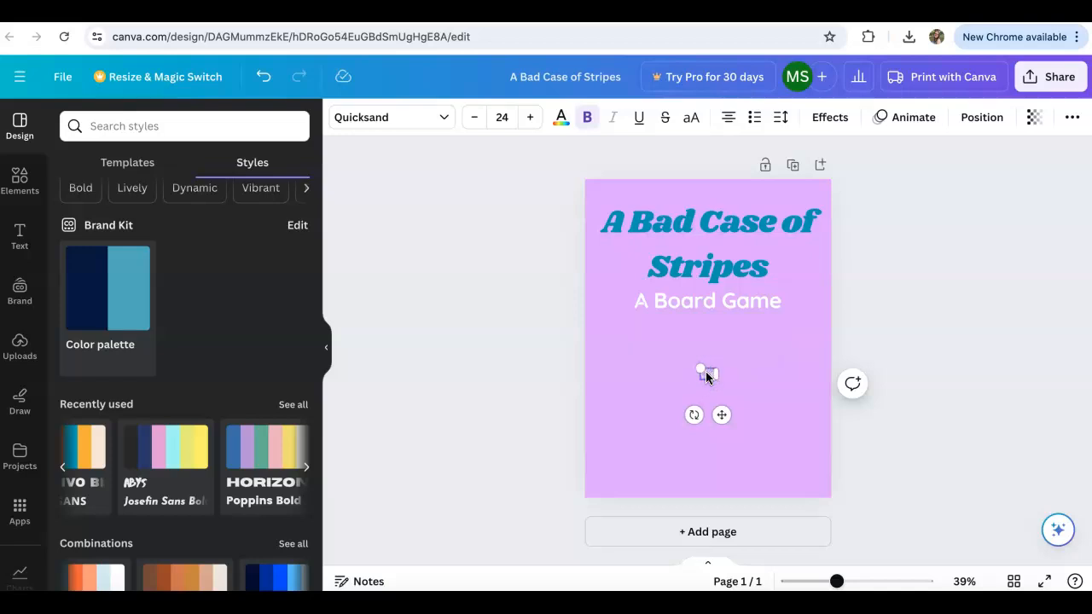
type("y Miss Smalle")
left_click(948, 421)
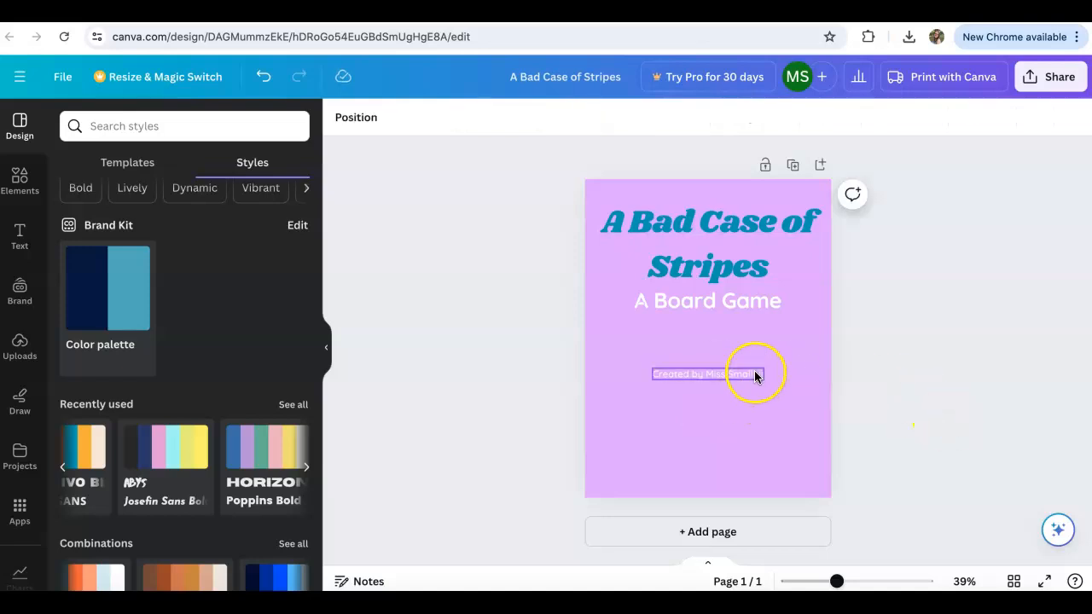
left_click(757, 375)
left_click_drag(756, 383, 751, 473)
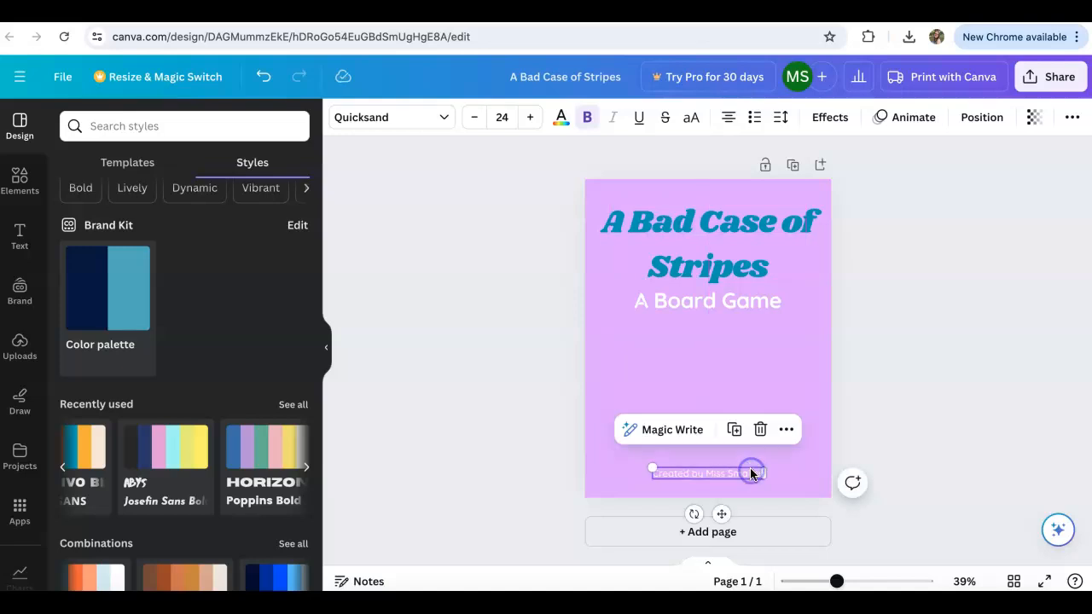
Search the elements library for "board game" and show all matching graphics.
left_click(17, 179)
left_click(151, 126)
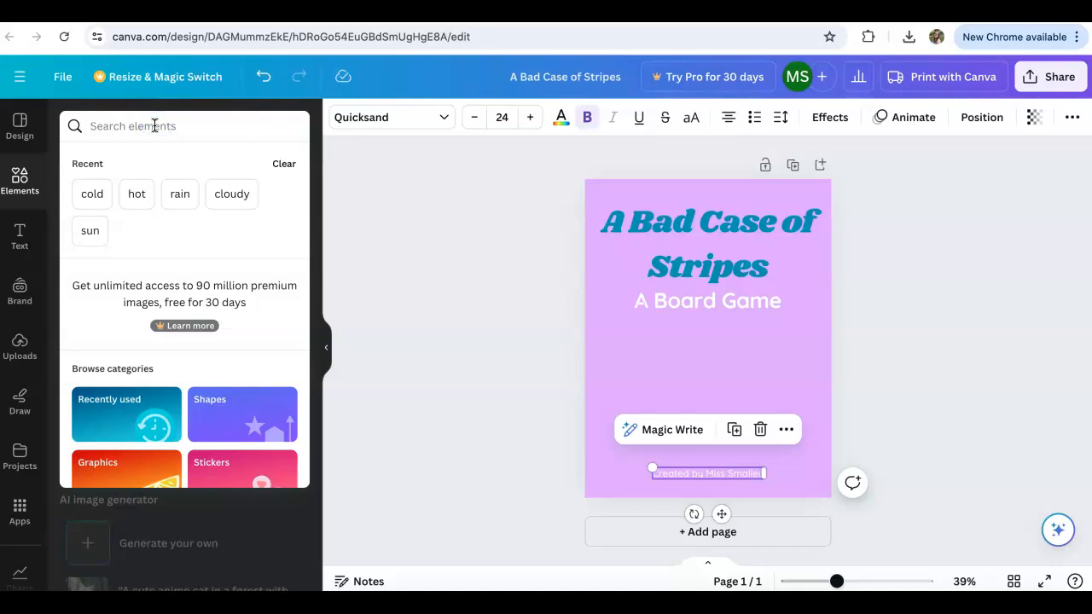
type("board ")
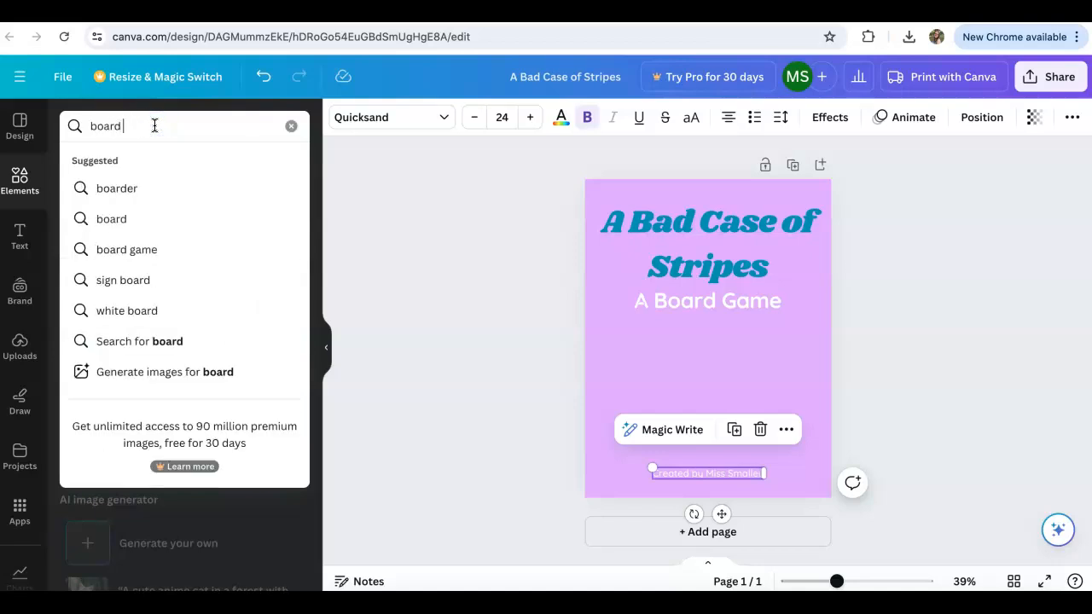
type("game")
key("Return")
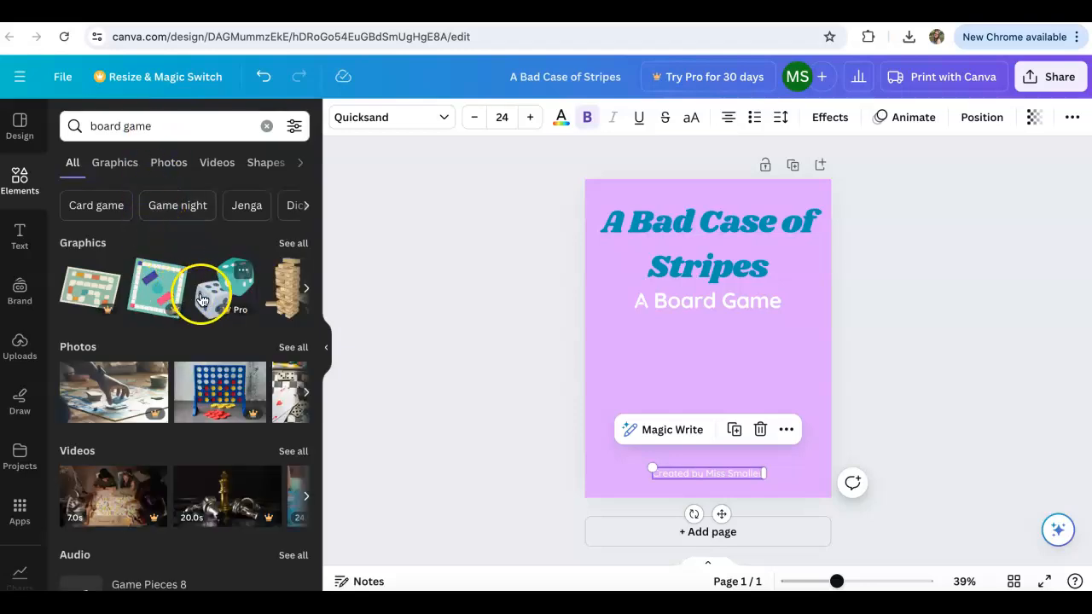
scroll(205, 293, "right", 2)
left_click(297, 247)
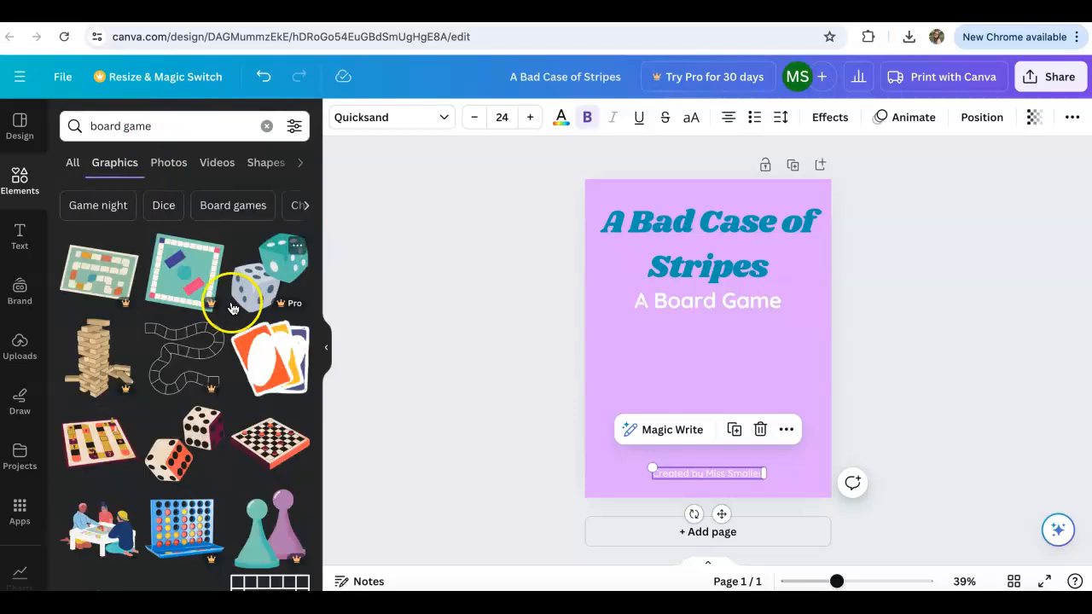
Add the striped game board graphic with the dark maroon edge, place it beneath the subheading on the page's left half, and enlarge it slightly.
scroll(189, 395, "down", 2)
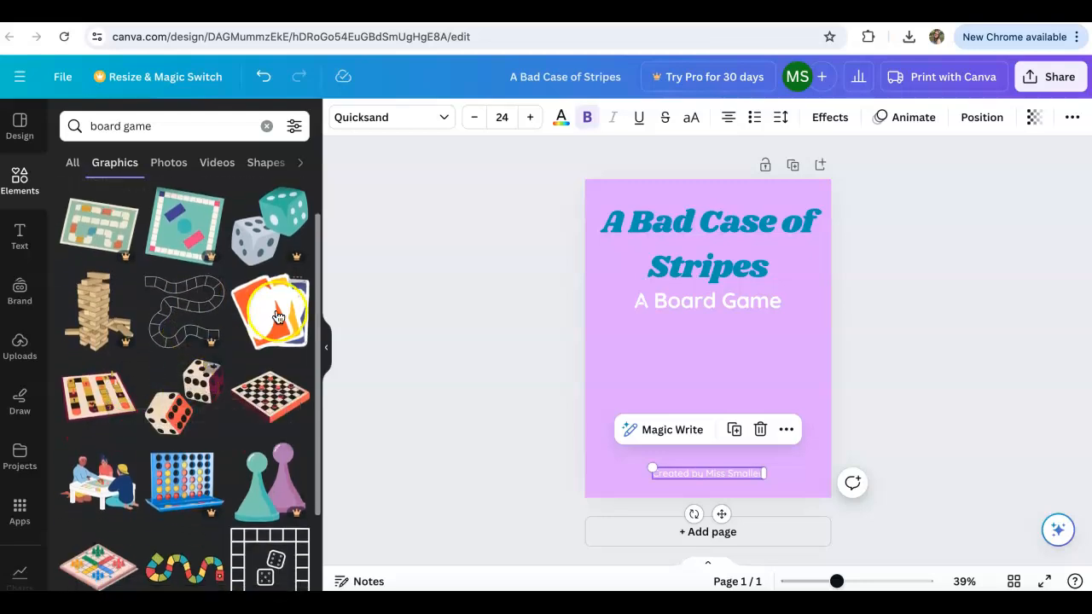
left_click(106, 401)
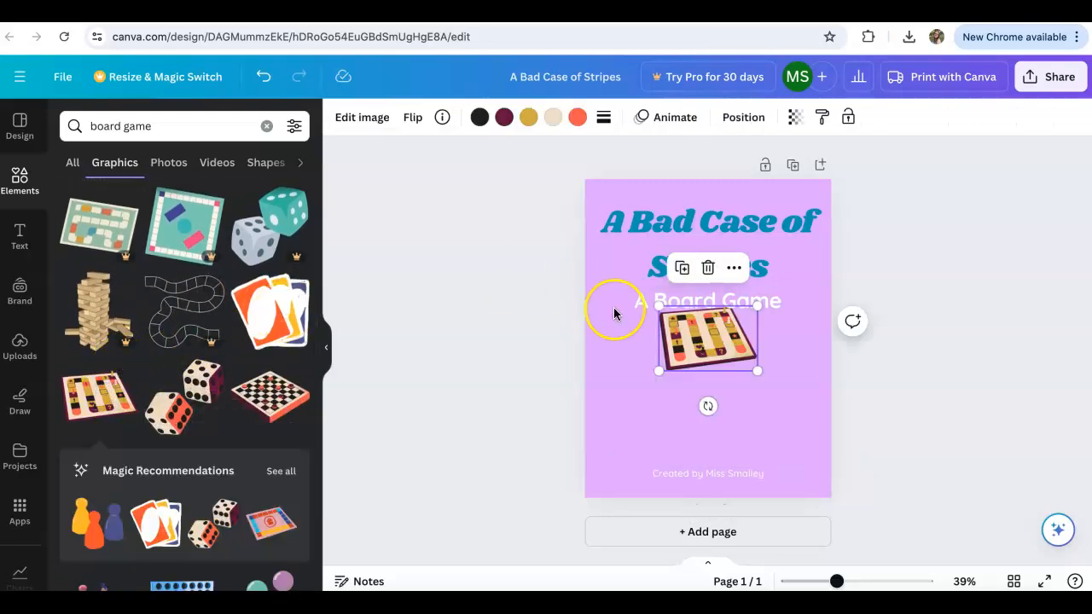
left_click_drag(713, 340, 658, 359)
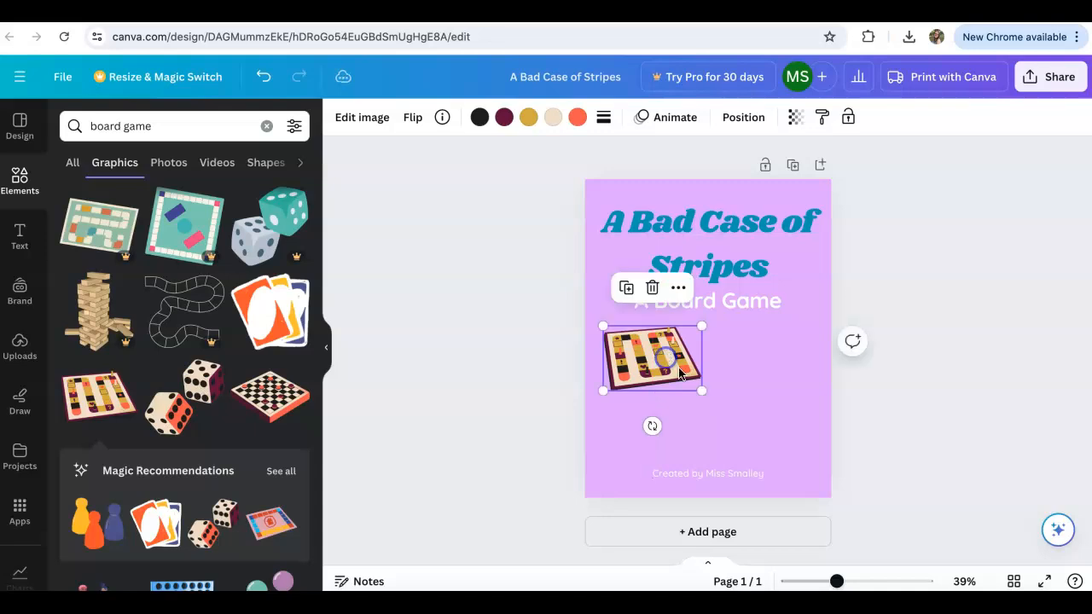
left_click_drag(704, 392, 709, 396)
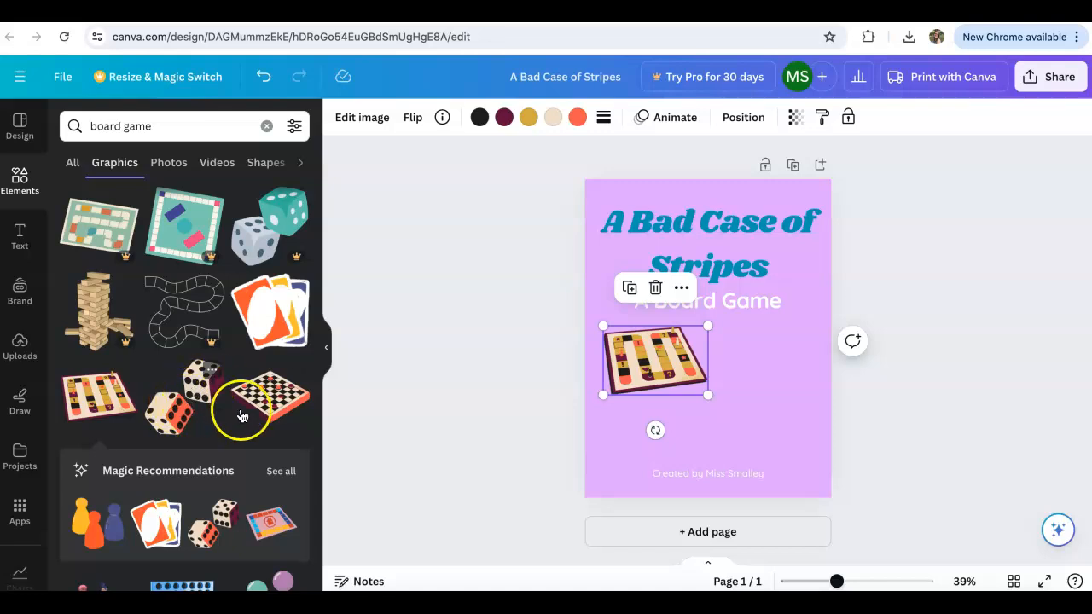
Add the graphic of two cream and red dice and place it to the right of the game board.
scroll(243, 410, "down", 1)
scroll(253, 411, "down", 5)
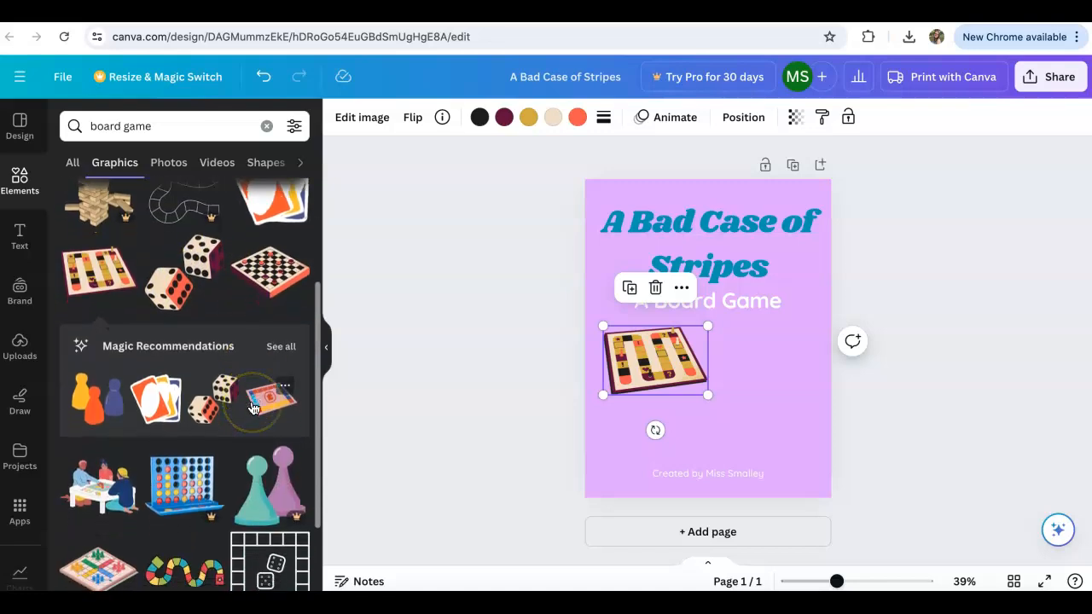
scroll(253, 410, "down", 3)
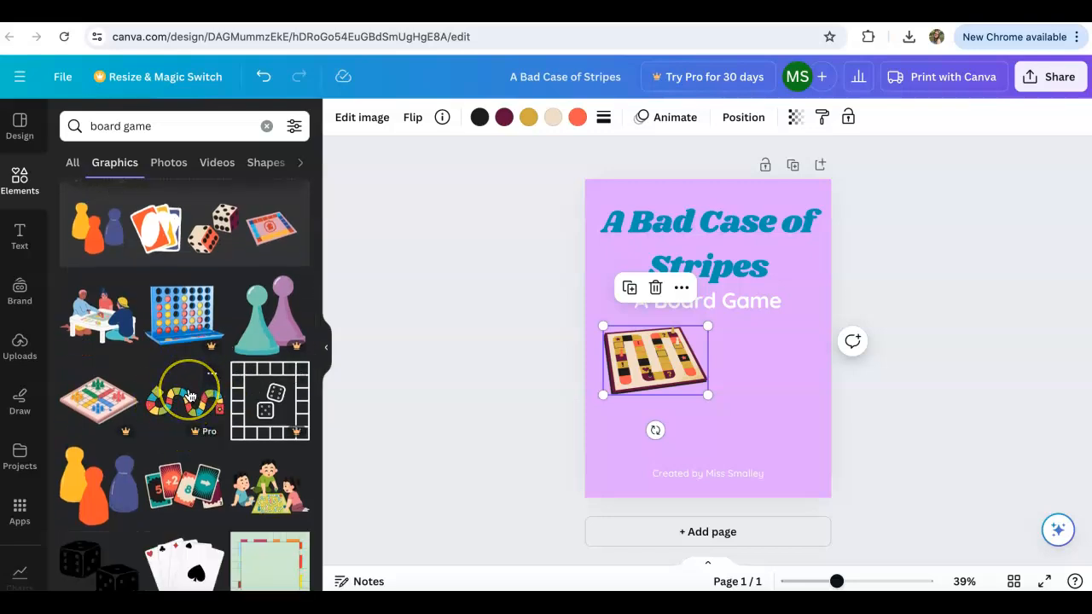
scroll(190, 396, "up", 6)
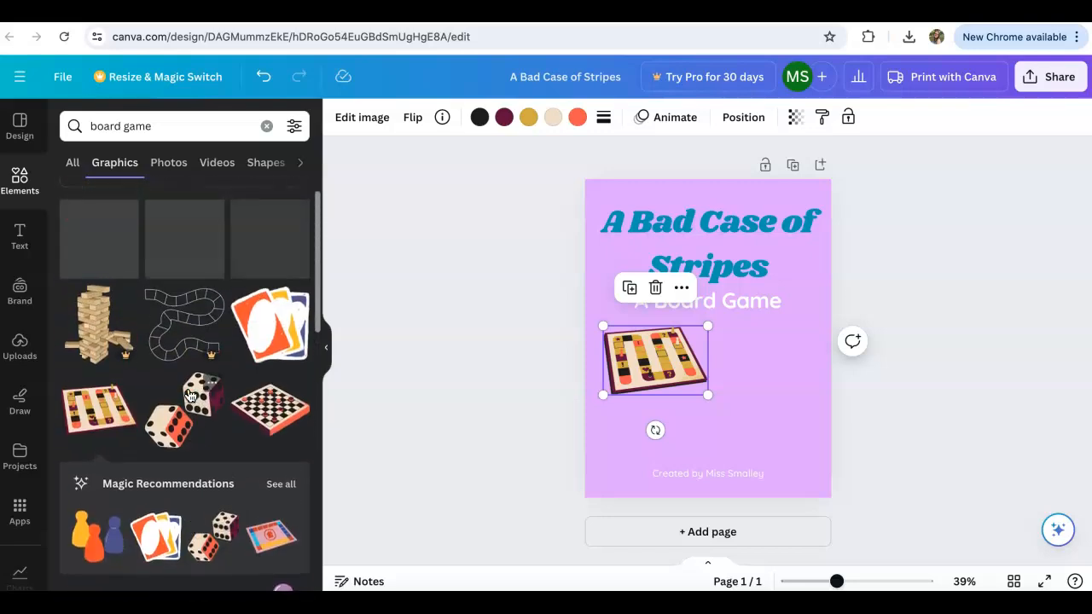
left_click(188, 415)
left_click_drag(756, 388, 743, 408)
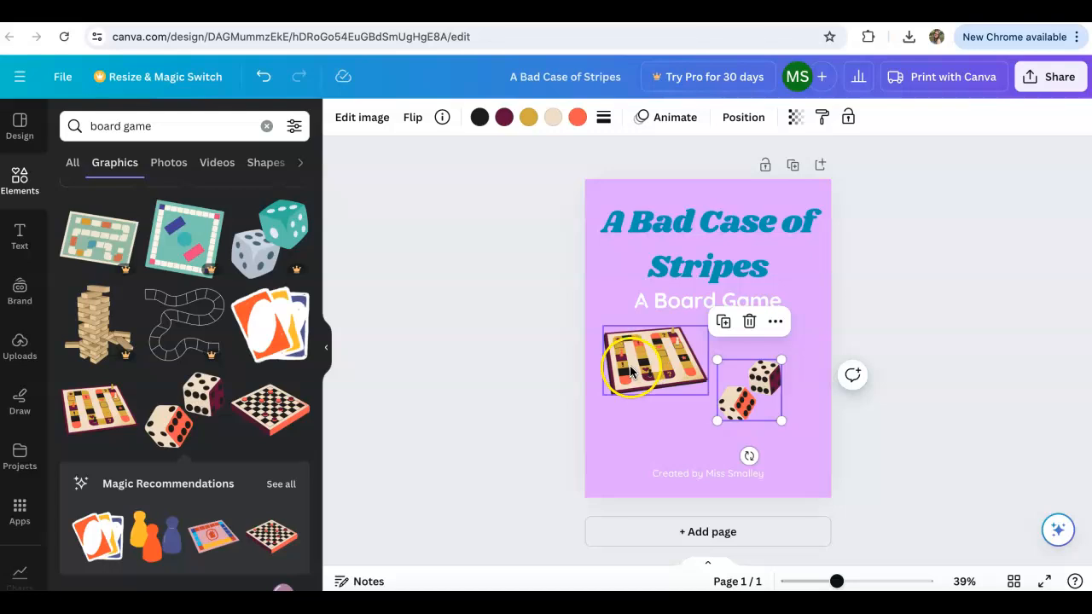
Search Google in a new browser tab for "a bad case of stripes art" and browse the image results.
key("super+t")
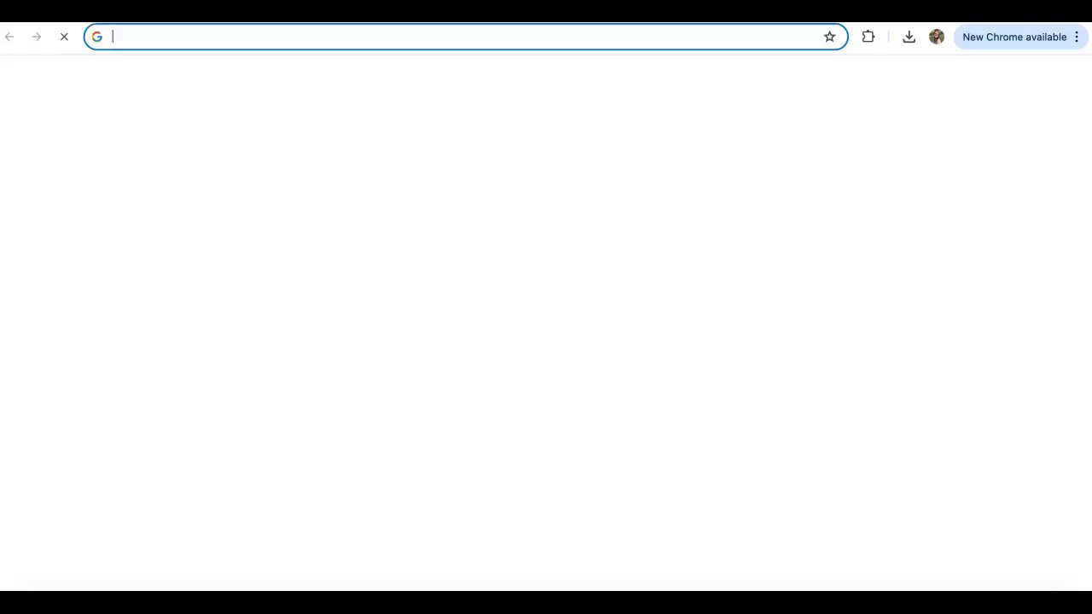
type("a bad case of stripes art")
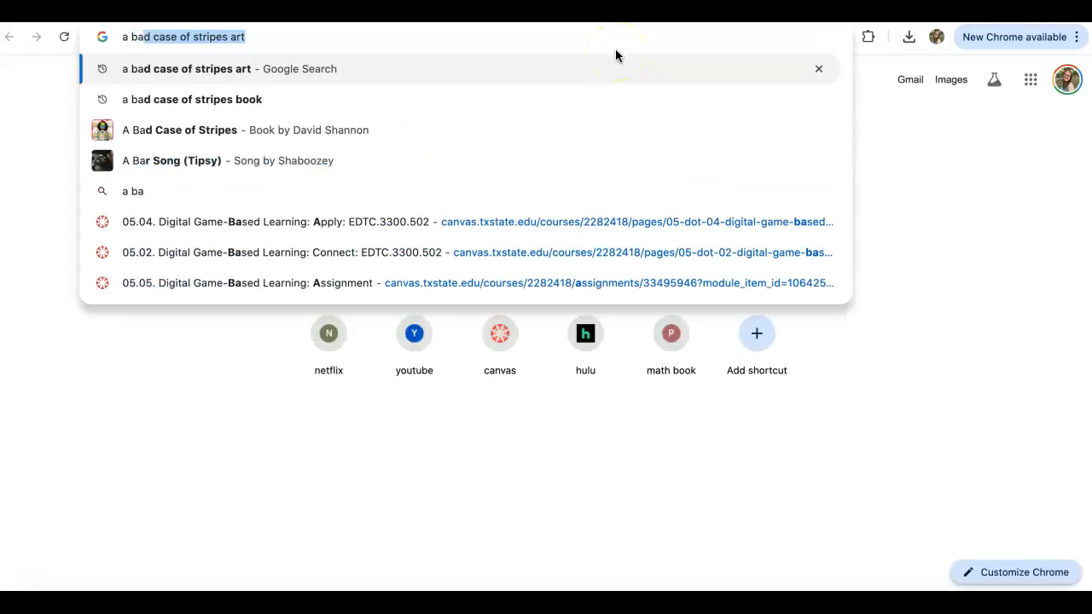
key("Return")
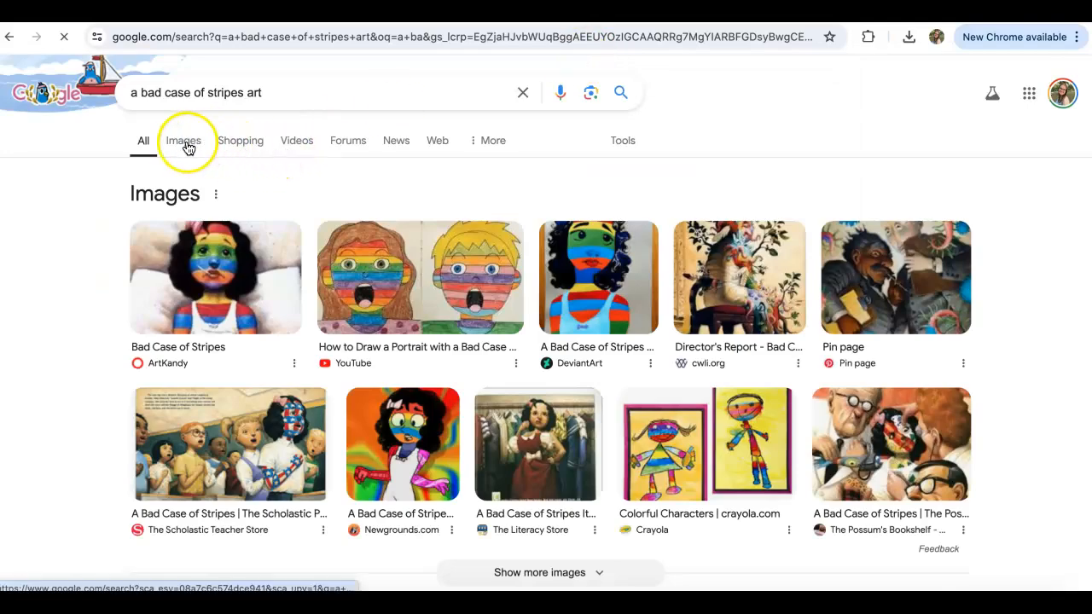
left_click(189, 147)
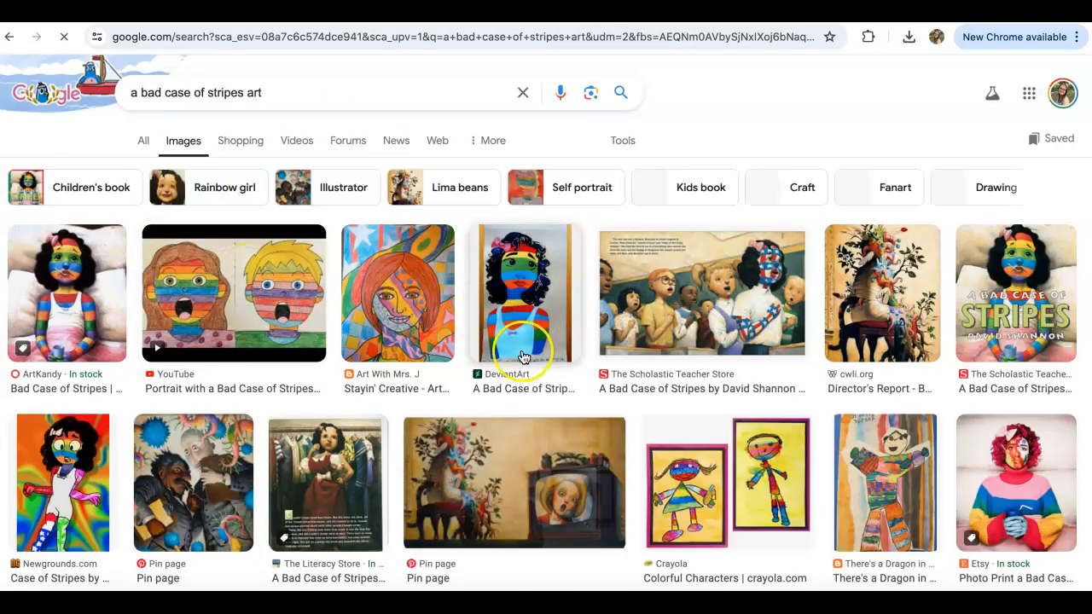
scroll(512, 367, "down", 2)
scroll(509, 366, "up", 3)
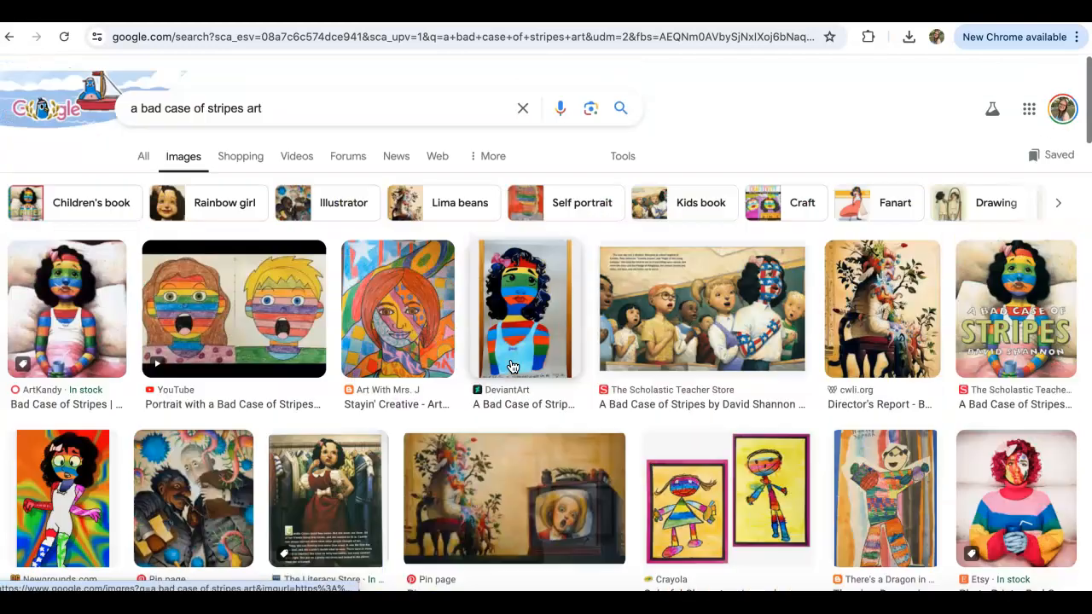
Copy the ArtKandy picture of the striped girl in bed and paste it onto the Canva flyer page.
left_click(98, 337)
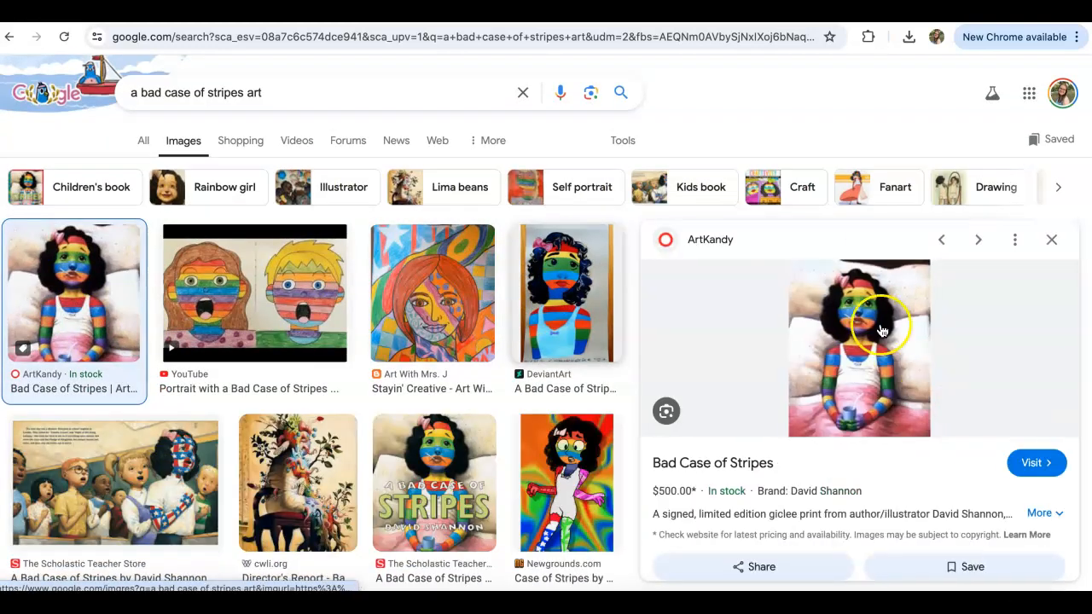
right_click(894, 358)
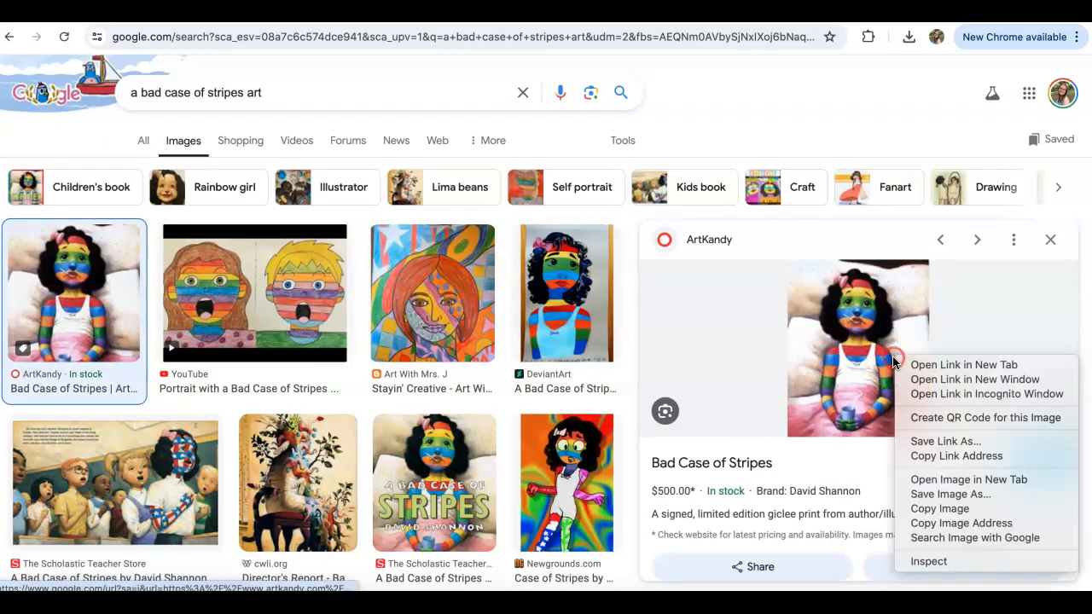
left_click(923, 508)
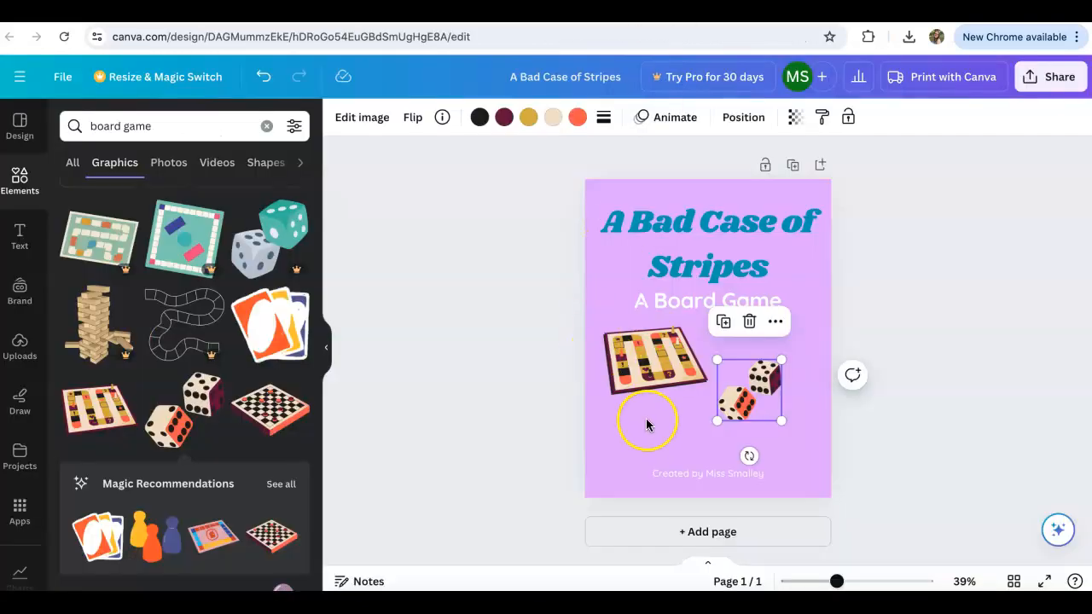
right_click(646, 419)
left_click(676, 463)
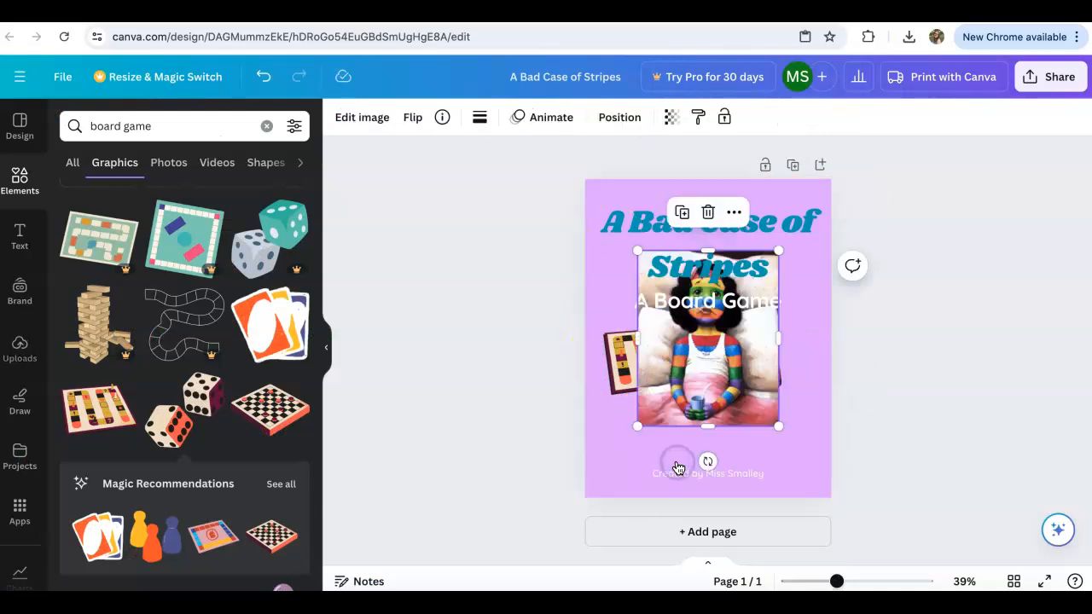
Resize the pasted picture and center it beneath the subheading, moving the game board and dice out to its sides.
left_click_drag(774, 424, 791, 451)
left_click_drag(653, 373, 641, 452)
left_click_drag(689, 332, 715, 392)
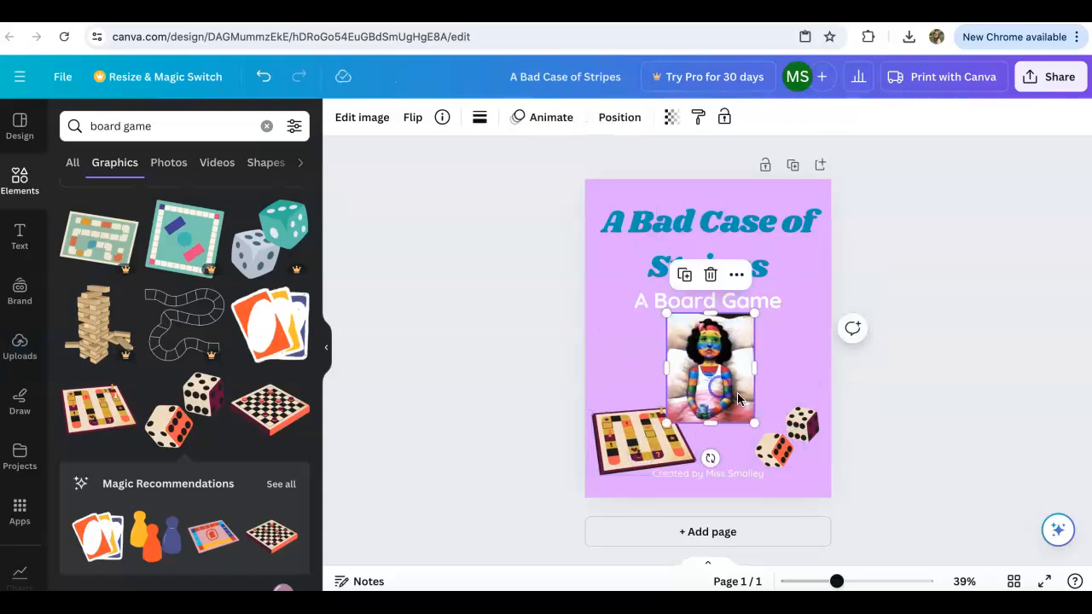
left_click_drag(753, 426, 780, 444)
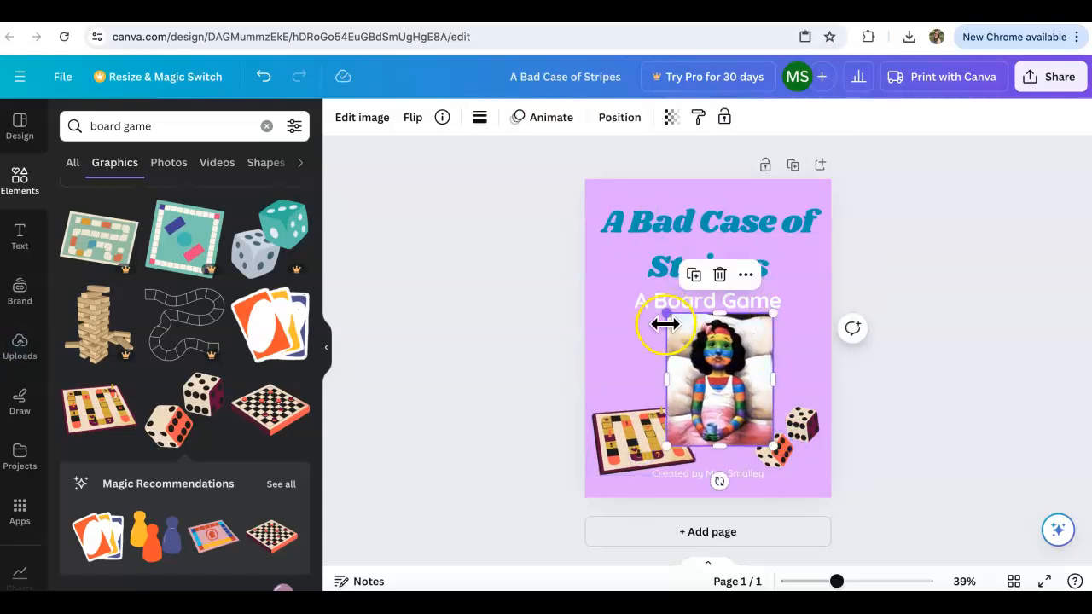
left_click_drag(631, 440, 625, 345)
left_click_drag(713, 381, 698, 379)
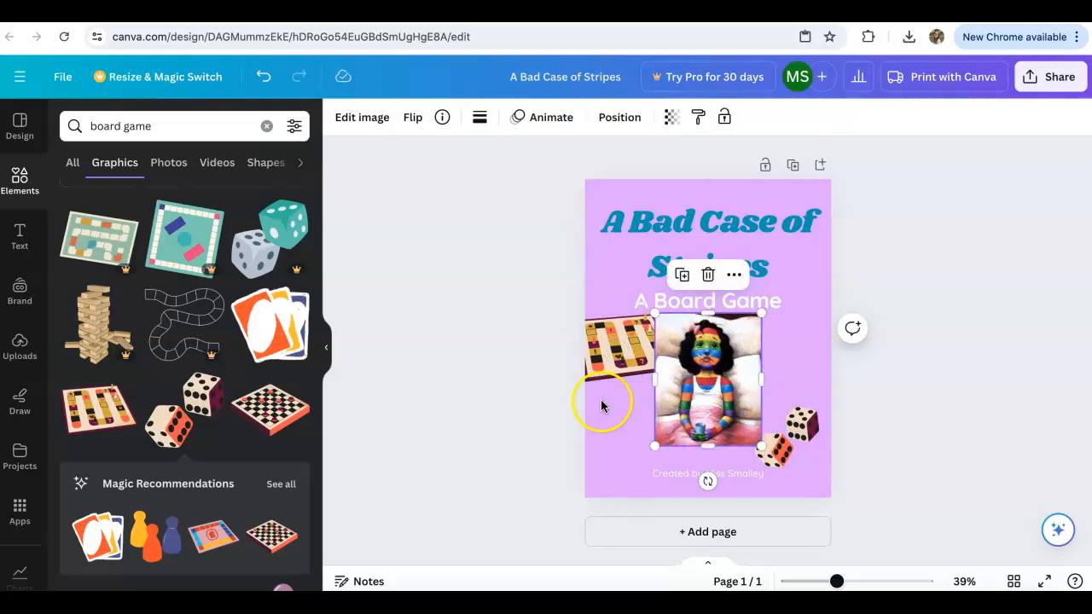
Move the game board to the picture's lower-left corner and bring it forward so that it overlaps the picture.
left_click(621, 413)
left_click_drag(623, 352, 622, 433)
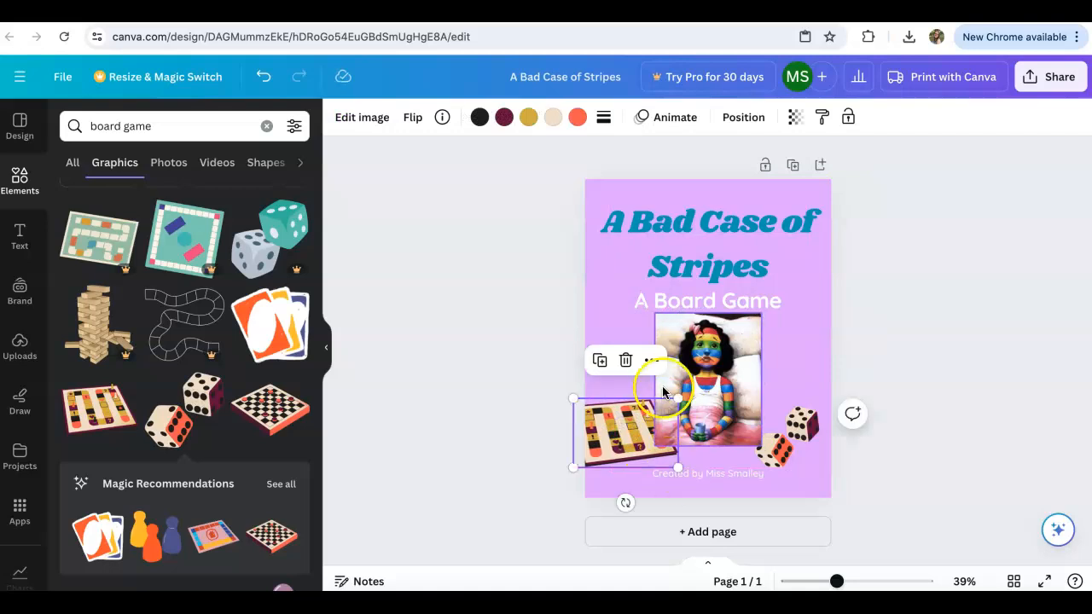
left_click(653, 362)
left_click(756, 254)
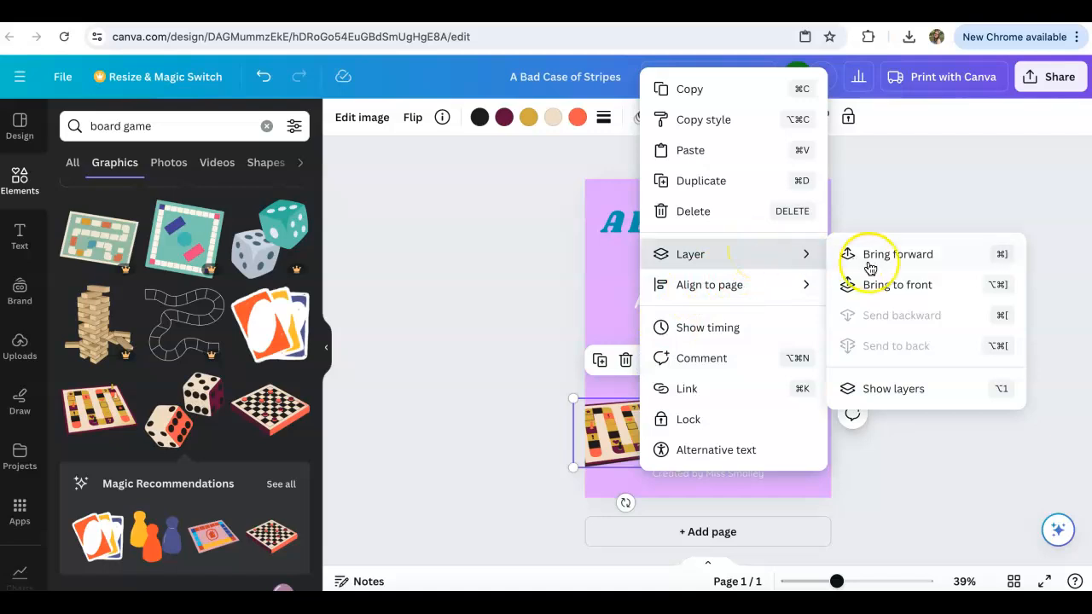
left_click(889, 256)
left_click_drag(626, 431, 637, 434)
Move the dice to the picture's upper-right corner and bring them forward so that they overlap its edge.
left_click_drag(783, 440, 787, 339)
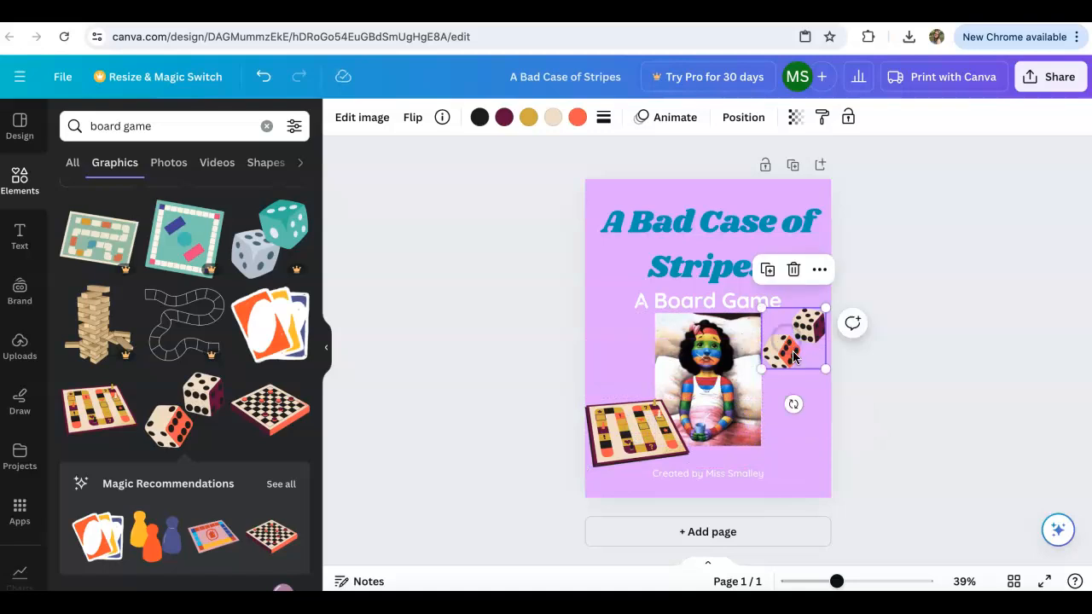
left_click(822, 272)
left_click(863, 369)
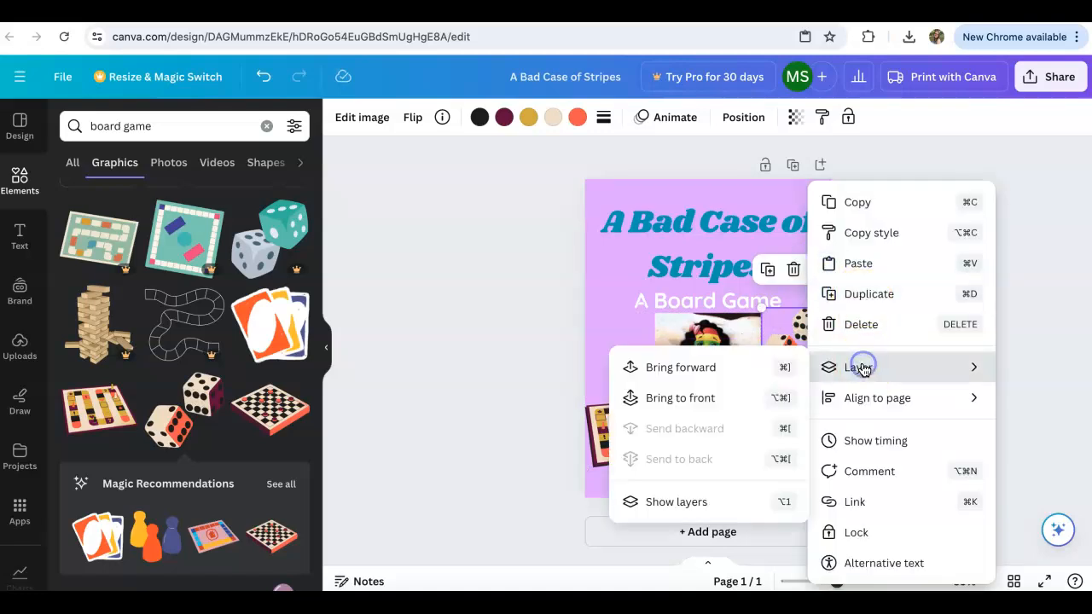
left_click(749, 369)
left_click_drag(800, 364, 792, 365)
left_click(890, 419)
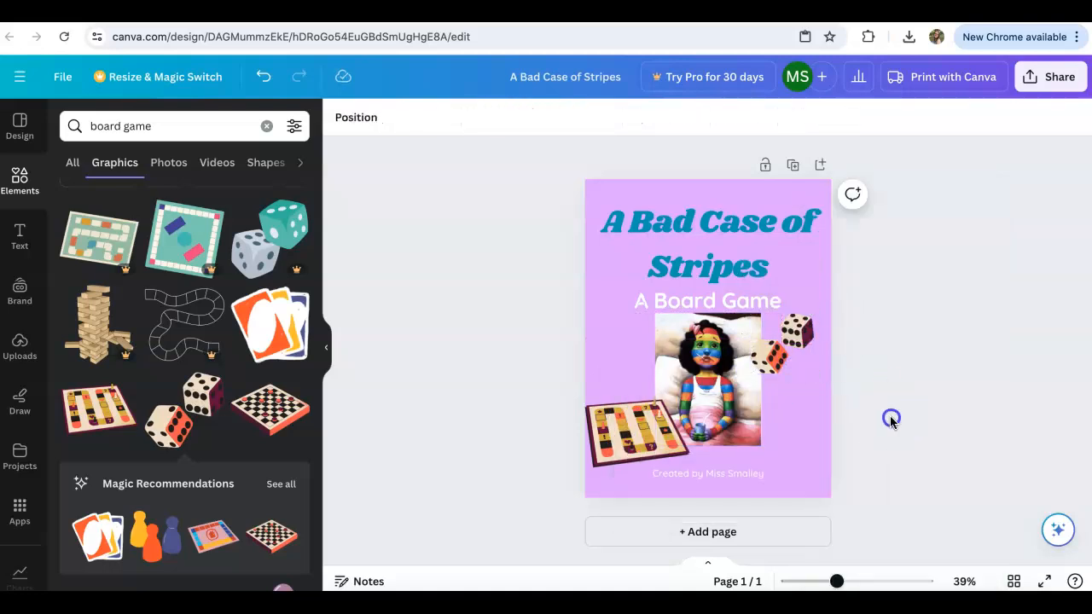
left_click(636, 454)
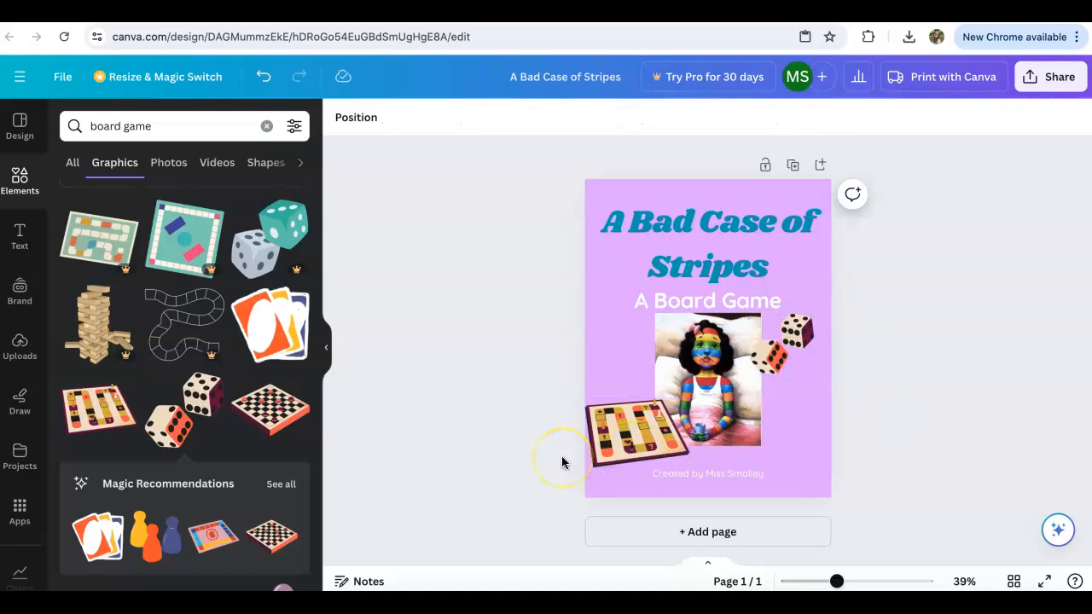